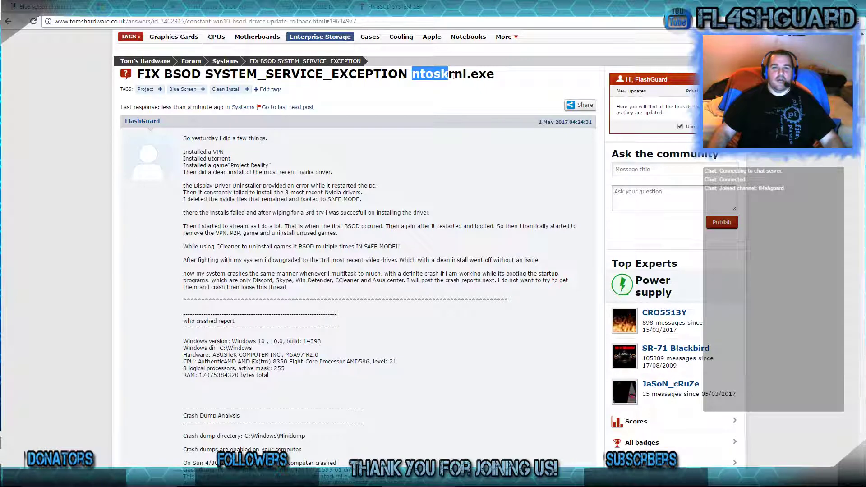
- Scroll the forum thread down to the Crash Dump Analysis section
left_click(461, 159)
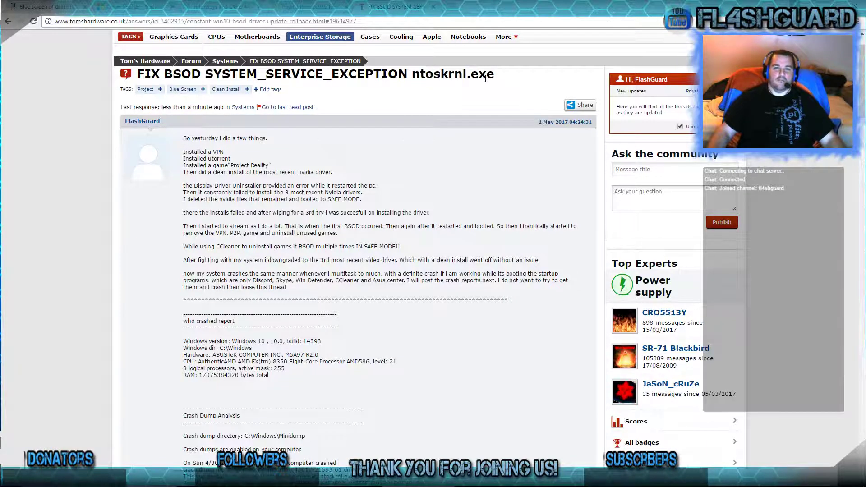
scroll(460, 164, "down", 2)
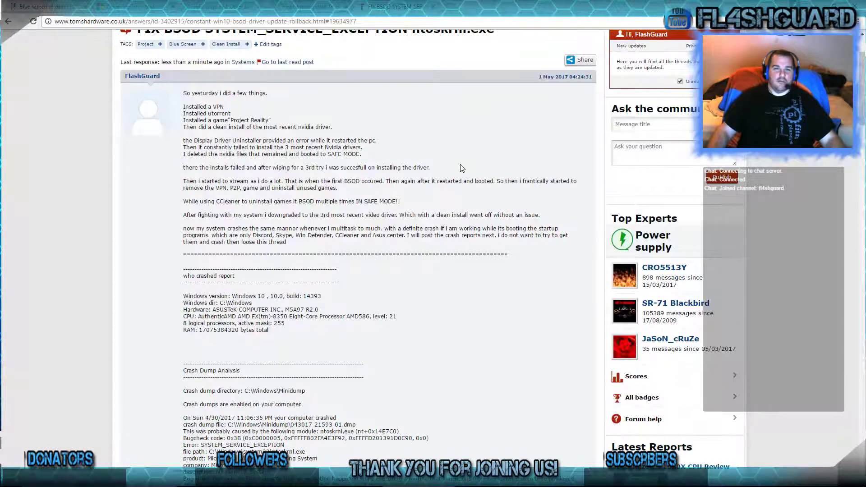
scroll(460, 164, "up", 3)
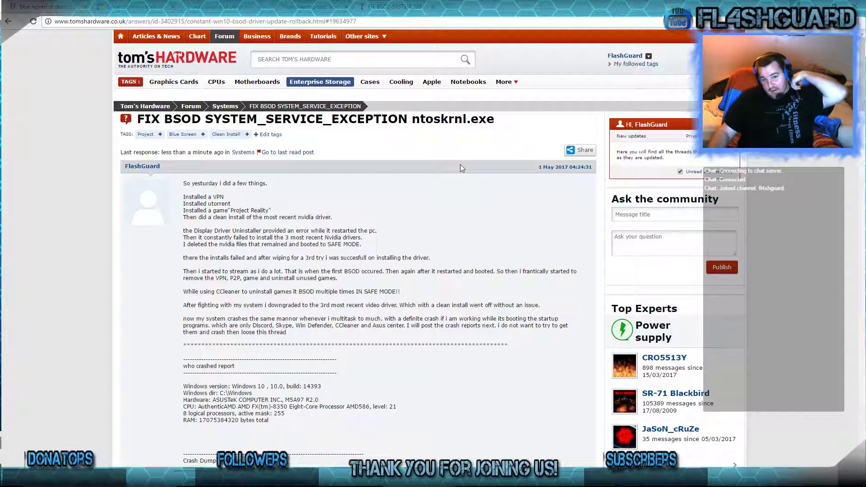
scroll(460, 164, "down", 6)
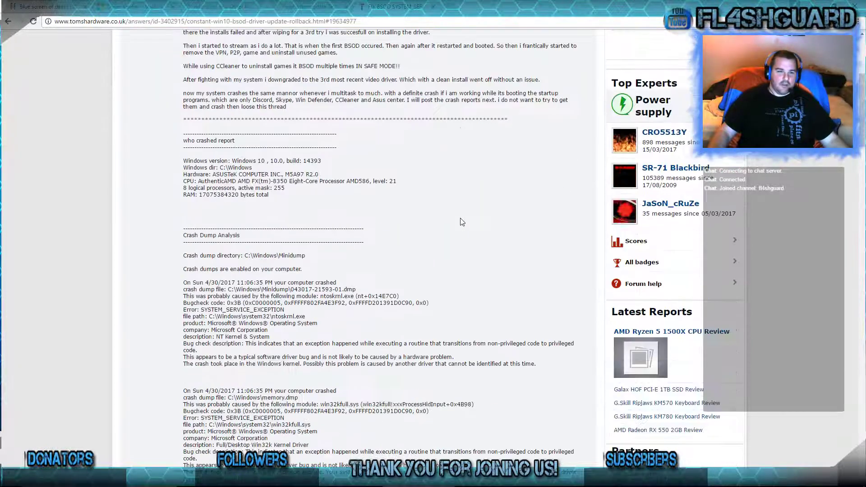
scroll(460, 221, "down", 1)
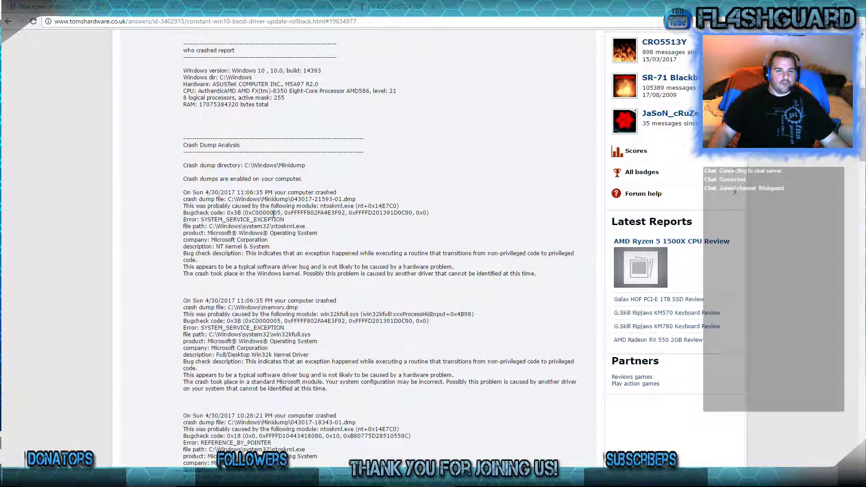
- Highlight ntoskrnl.exe and the Bugcheck parameter list, then bring up Windows search
left_click_drag(274, 227, 307, 227)
left_click(326, 227)
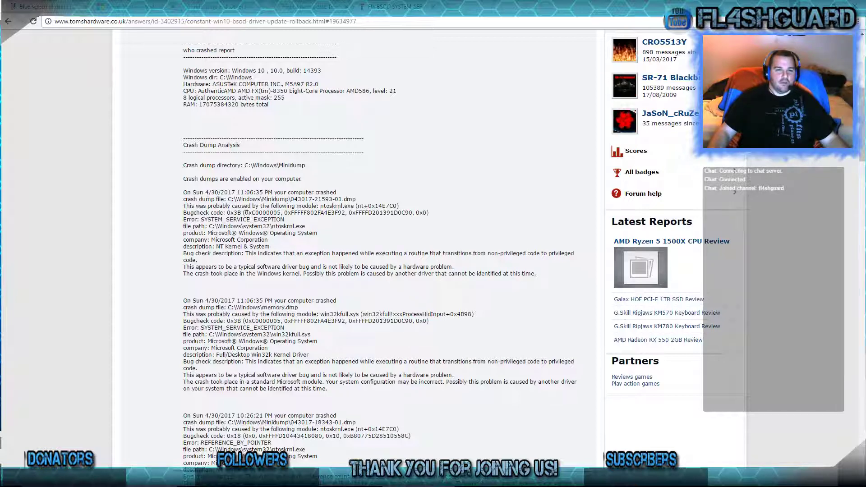
left_click_drag(246, 214, 428, 214)
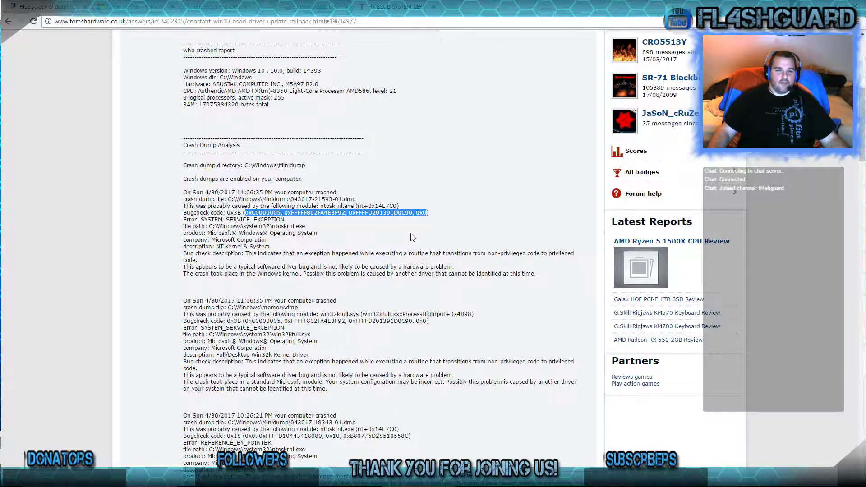
left_click(490, 223)
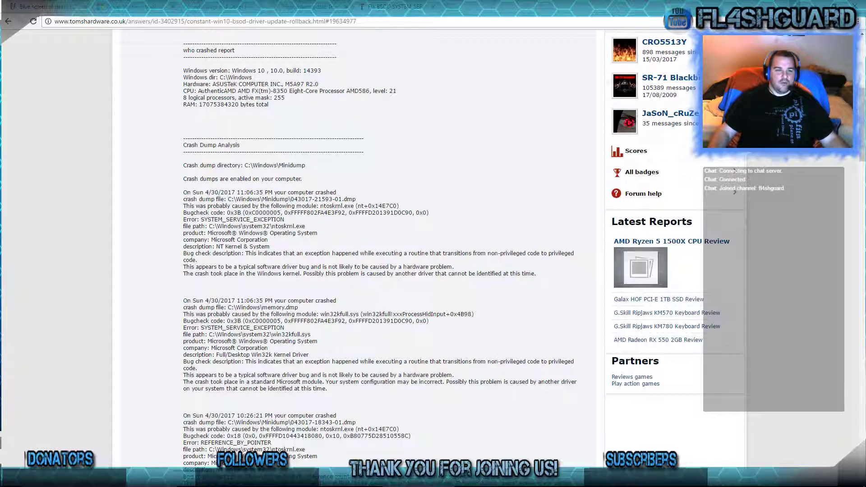
left_click(11, 477)
- Launch Event Viewer by searching 'event' and open the Windows Logs System log
type("event")
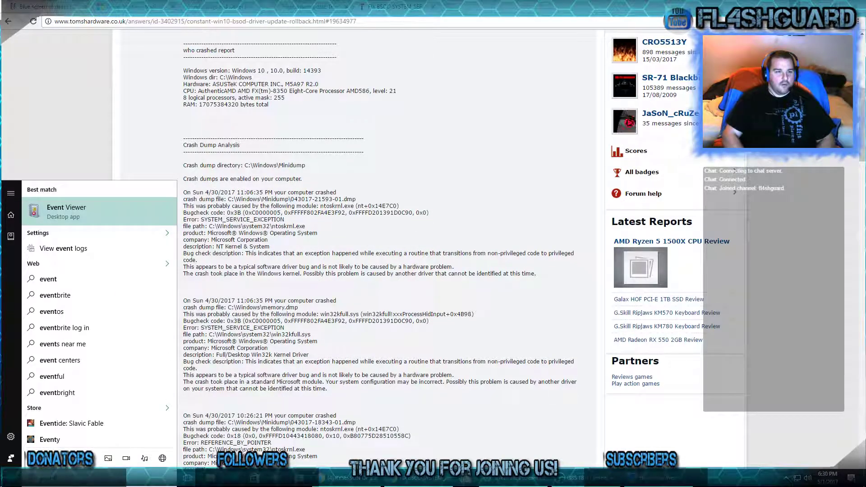
key("Return")
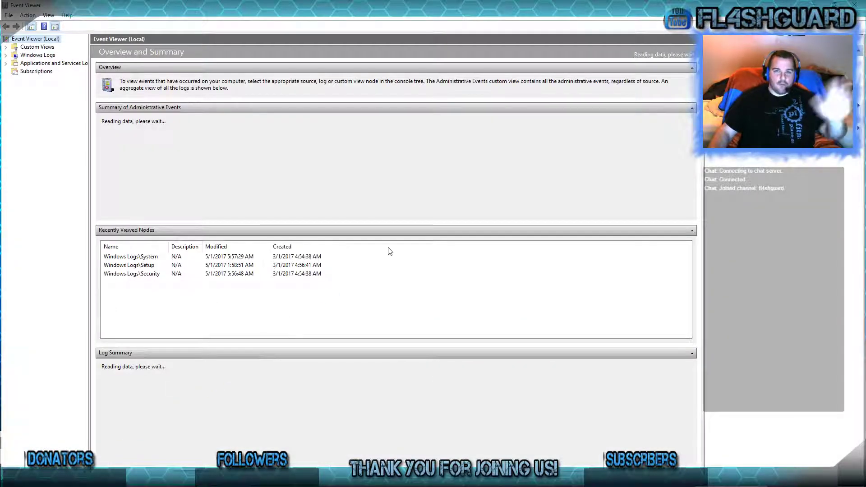
left_click(6, 48)
left_click(5, 47)
left_click(6, 55)
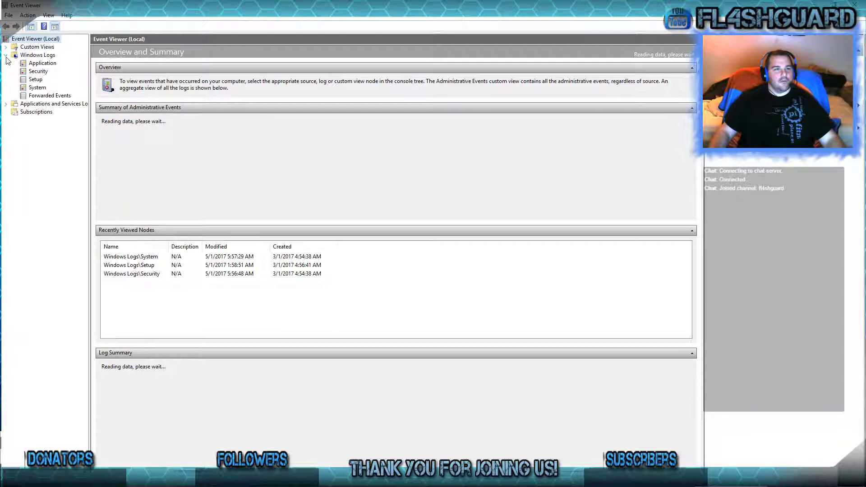
left_click(36, 89)
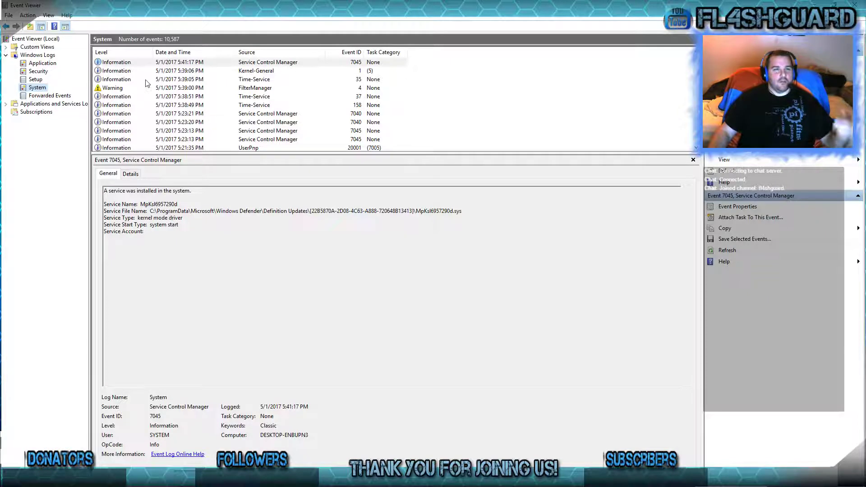
- Review the details of the Time-Service event and Error event 7023
left_click(147, 81)
scroll(155, 87, "down", 2)
scroll(158, 91, "down", 10)
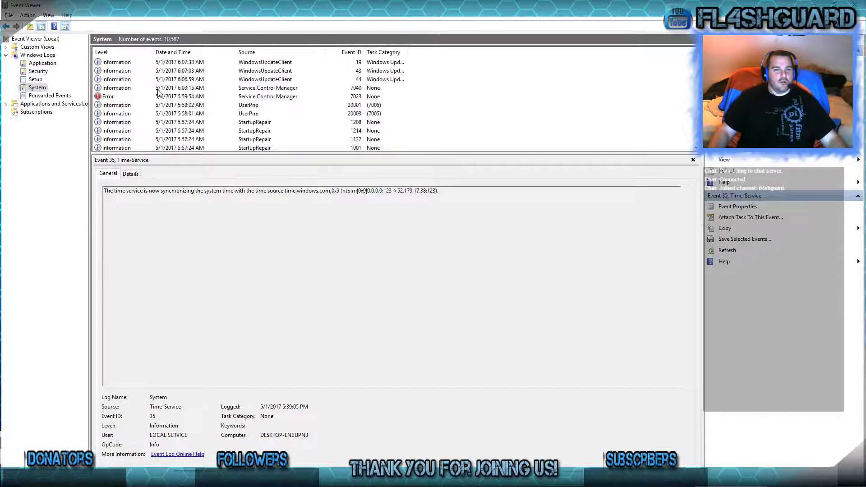
left_click(114, 98)
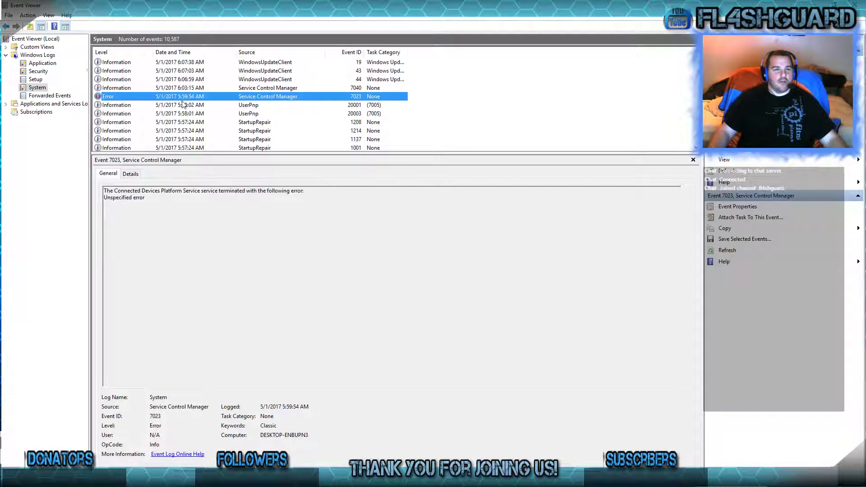
scroll(183, 104, "down", 2)
scroll(144, 131, "down", 2)
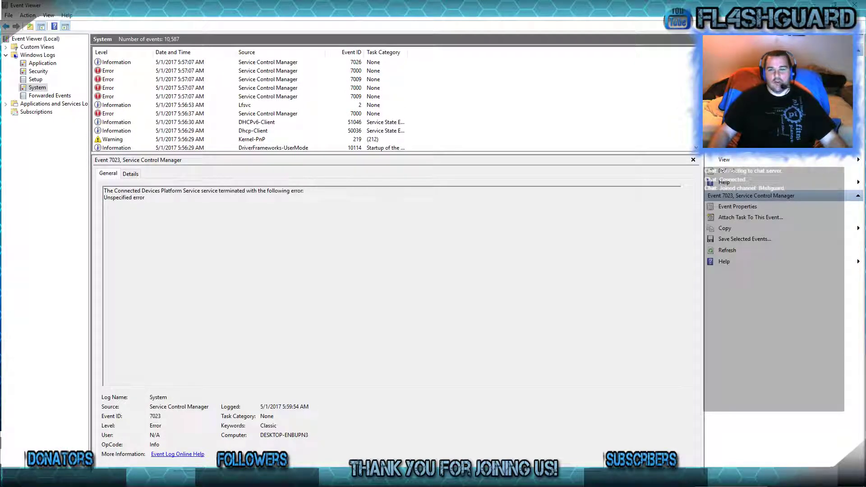
- Set up a System log filter with the Critical and Error levels ticked
left_click(739, 104)
left_click(367, 172)
left_click(374, 182)
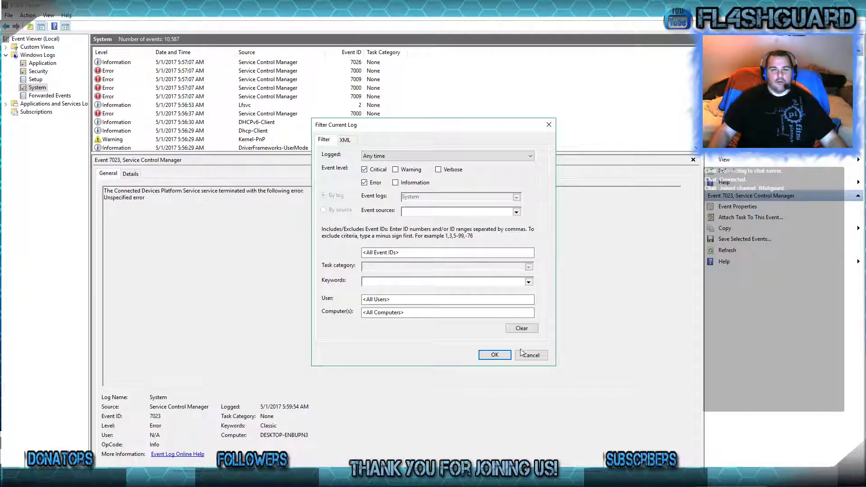
- Apply the Critical and Error filter, reducing the System log to 1,847 events
left_click(496, 355)
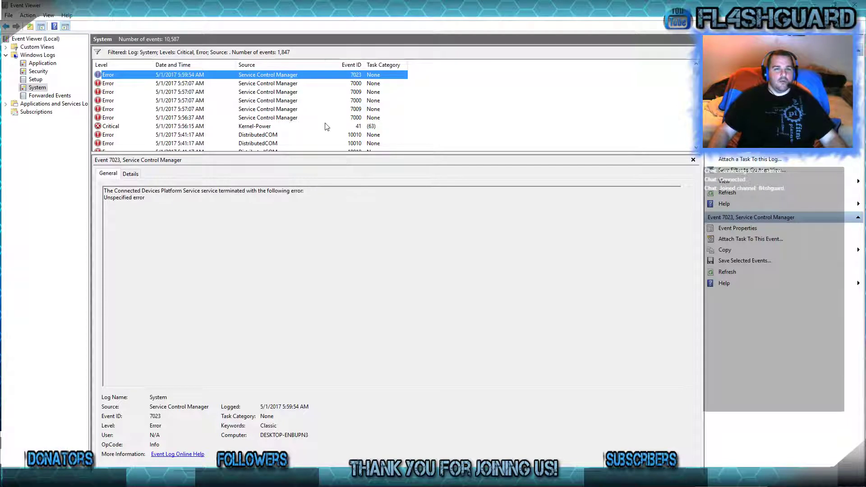
scroll(325, 126, "down", 2)
scroll(334, 124, "up", 2)
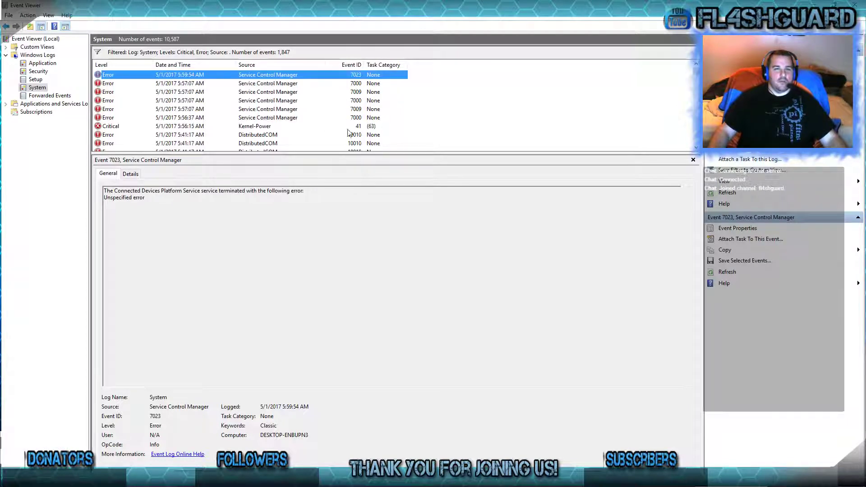
scroll(358, 122, "down", 1)
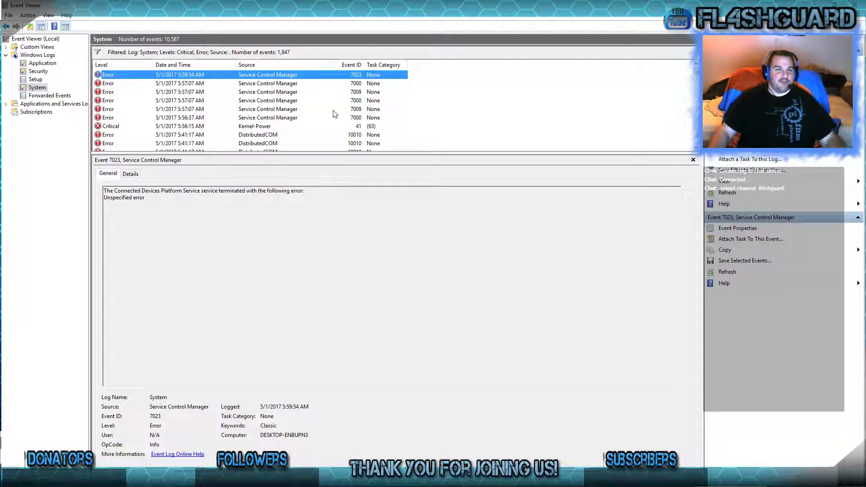
- Review the 7000, RzActionSvc 7009, Kernel-Power 41 and SEVPNCLIENT errors, then return to the forum
left_click(272, 84)
left_click(276, 91)
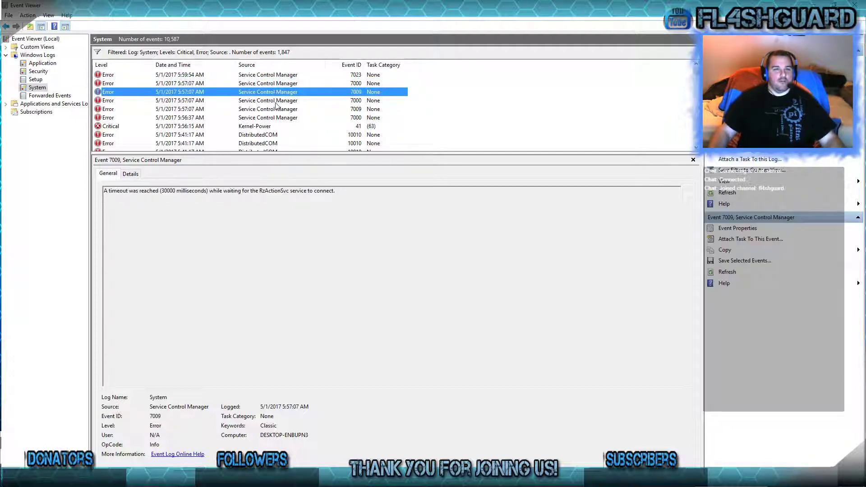
left_click(278, 101)
left_click(279, 118)
left_click(280, 126)
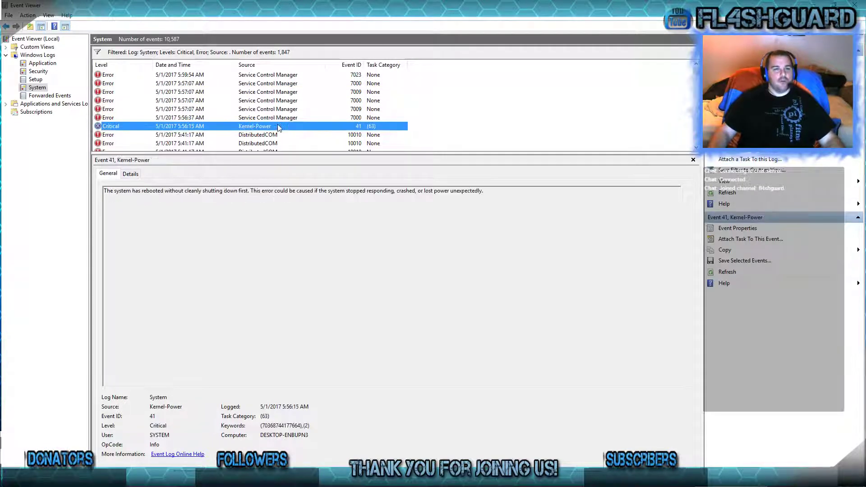
left_click(253, 118)
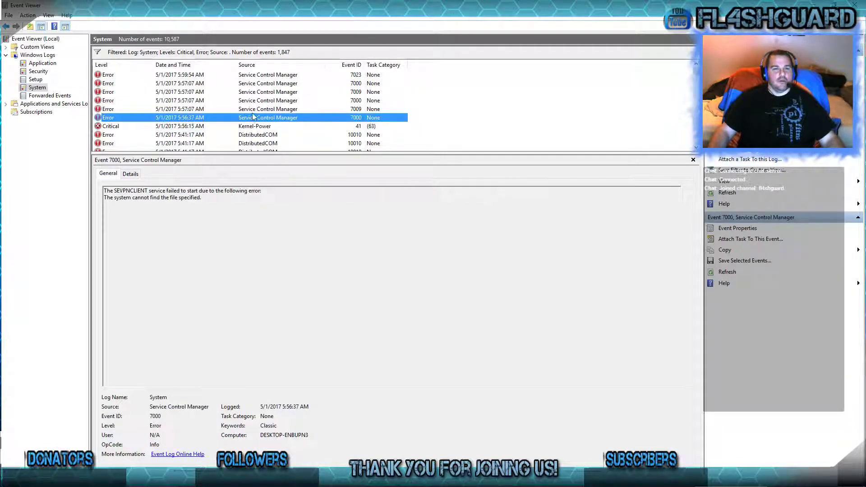
left_click(259, 100)
left_click(261, 85)
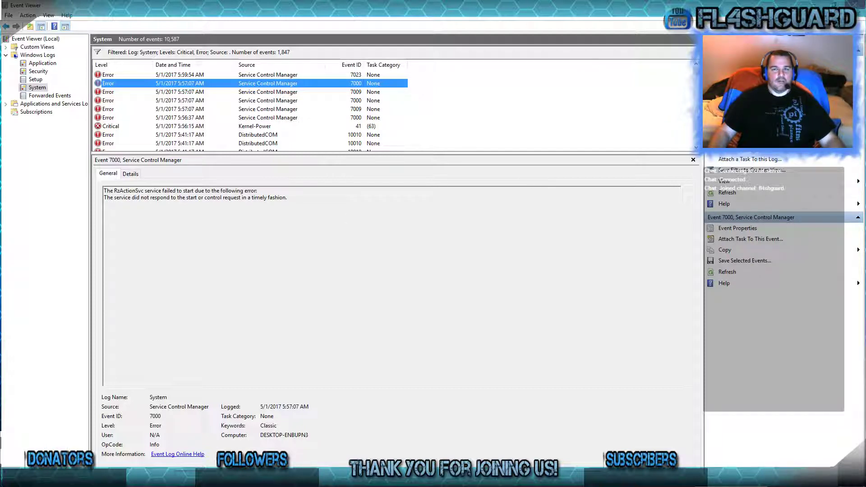
left_click(125, 187)
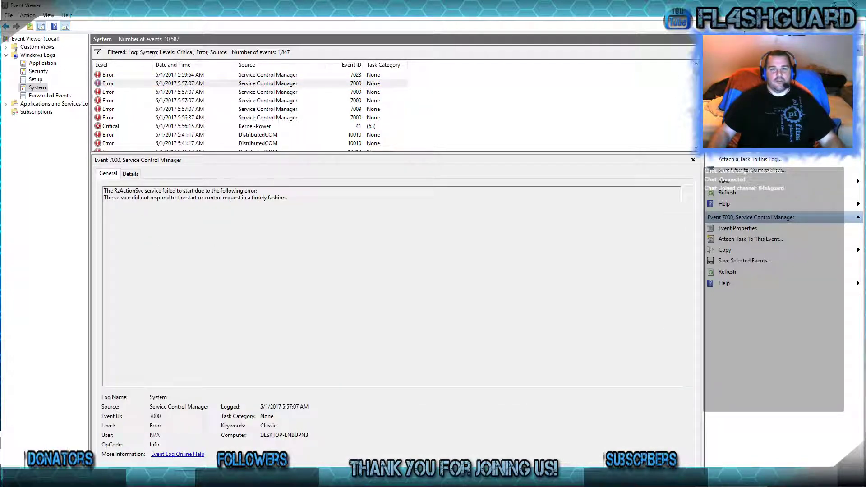
key("alt+Tab")
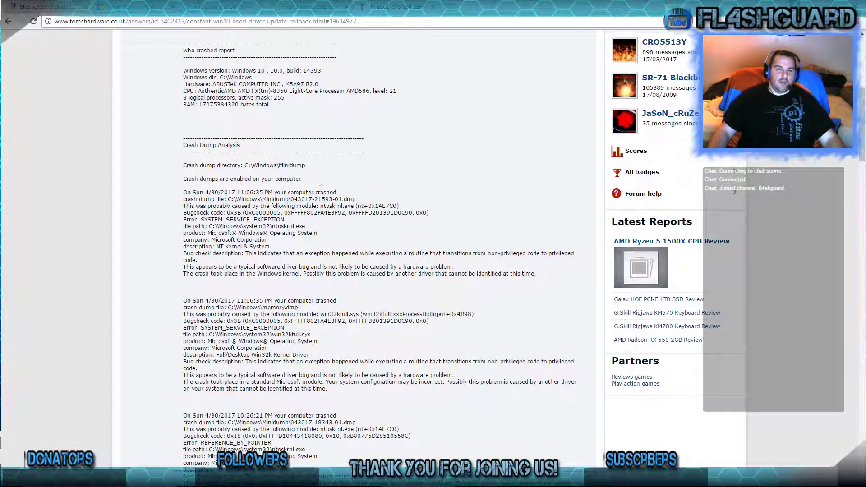
- Launch WhoCrashed from Windows search and run its crash dump analysis
key("super")
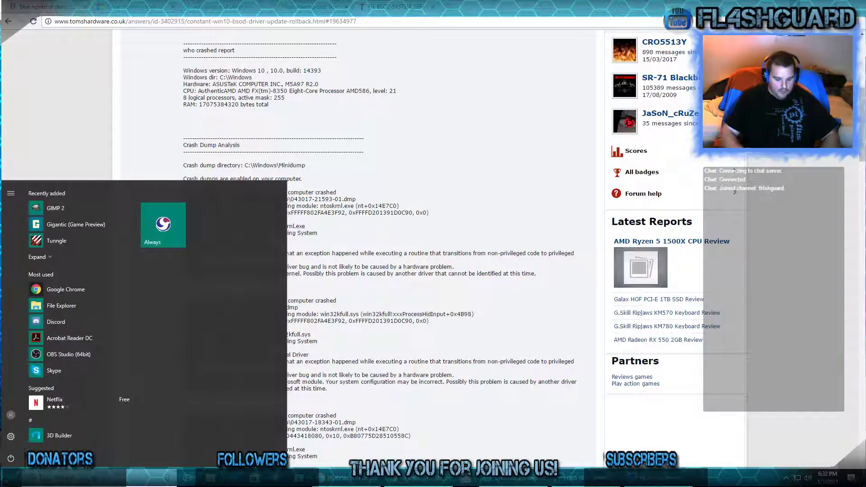
type("who")
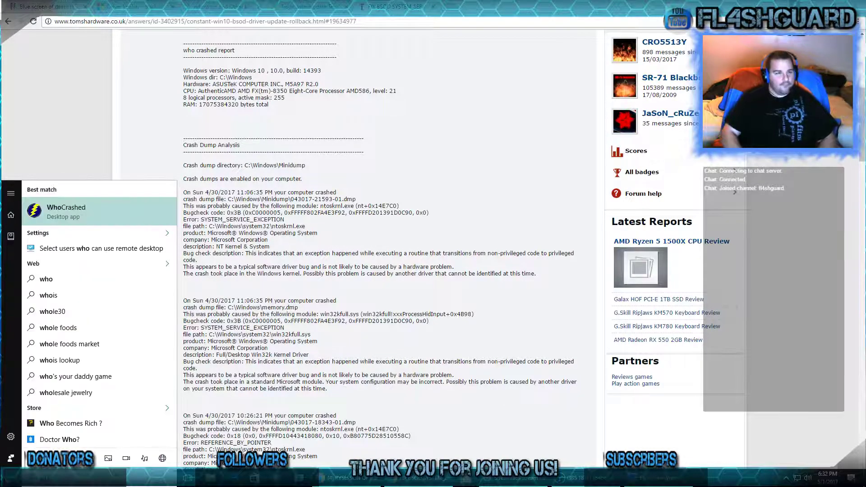
key("Return")
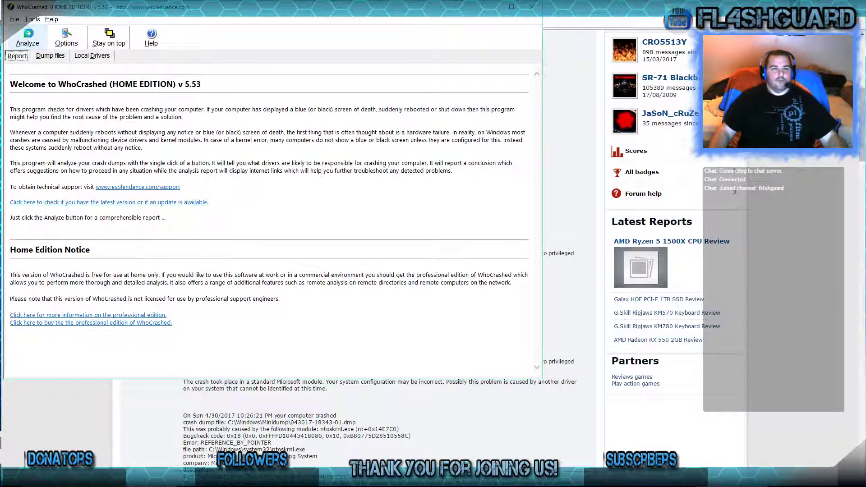
left_click(28, 37)
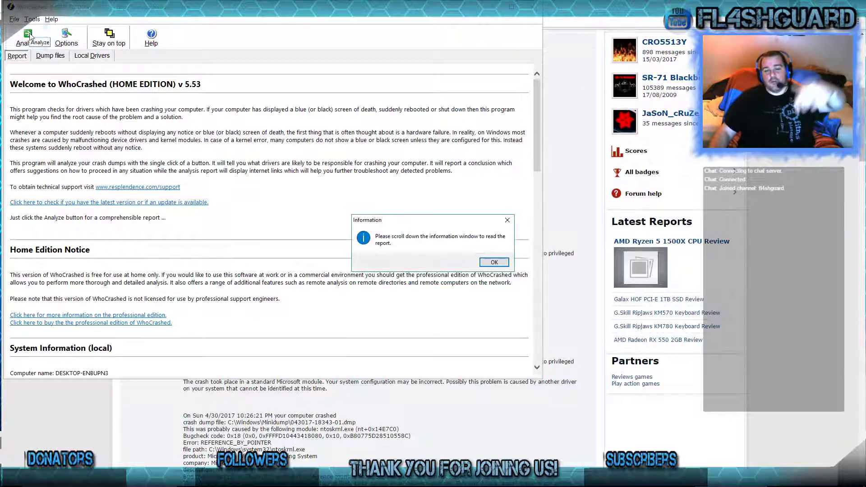
left_click(502, 264)
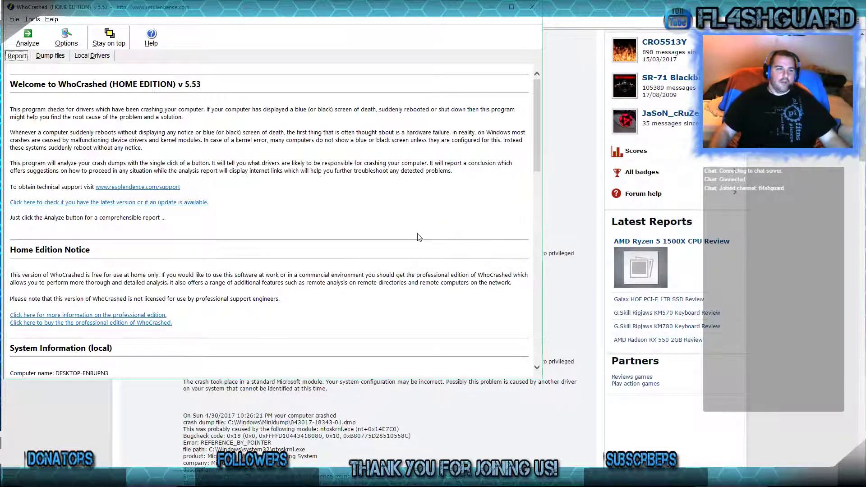
- Highlight the ntoskrnl.exe module and SYSTEM SERVICE EXCEPTION lines in the report
scroll(416, 233, "down", 8)
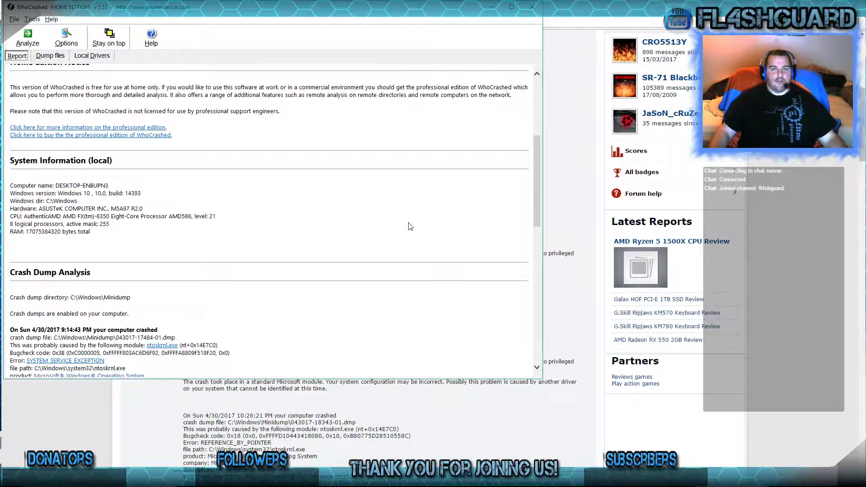
scroll(359, 211, "down", 4)
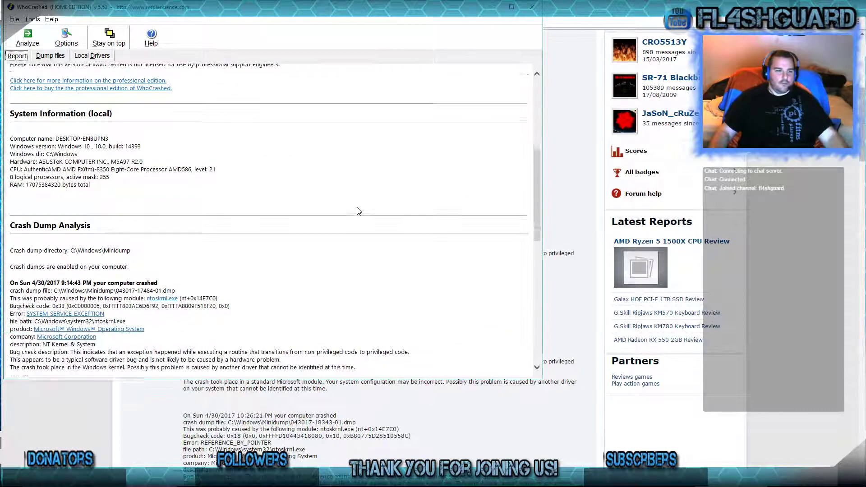
scroll(358, 211, "down", 4)
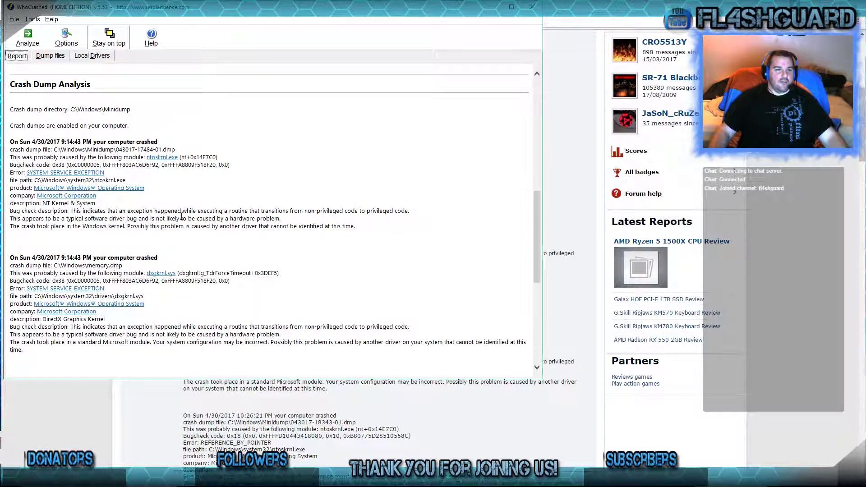
scroll(195, 221, "up", 2)
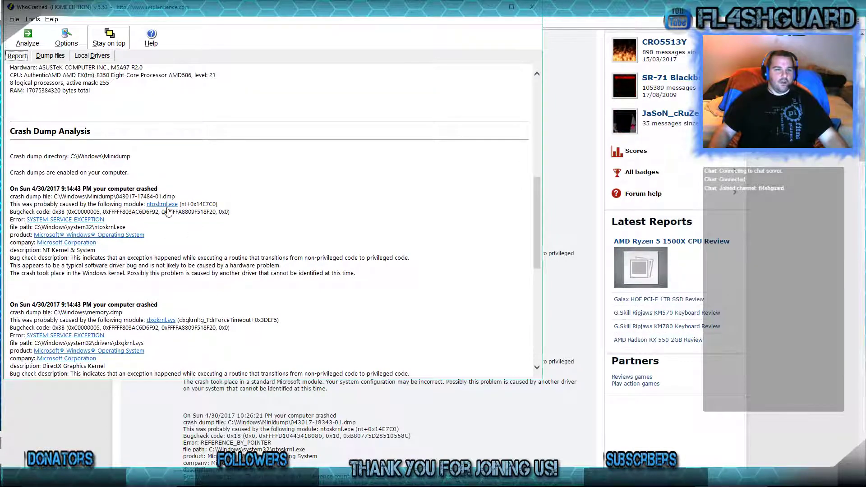
double_click(169, 209)
left_click(254, 205)
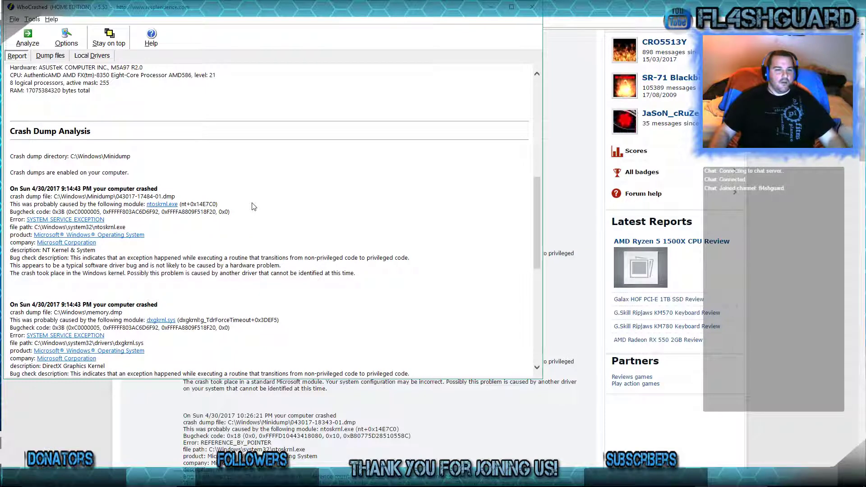
left_click(106, 219)
left_click_drag(105, 219, 27, 220)
left_click(151, 230)
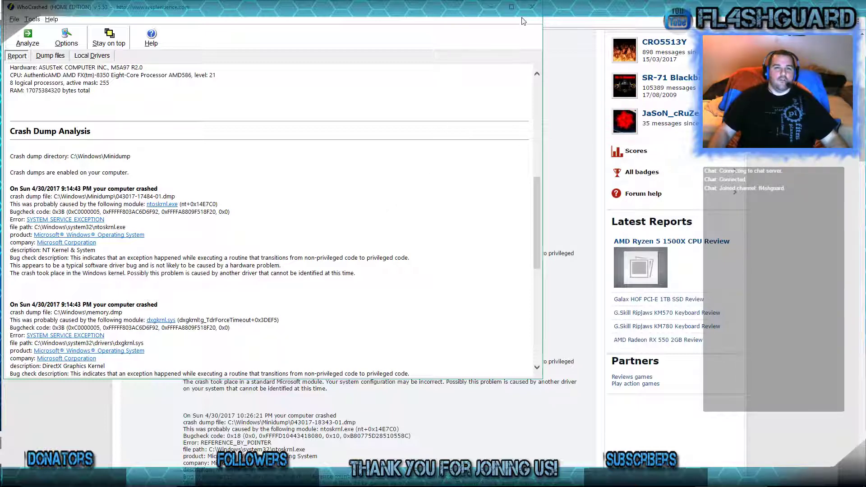
- Close WhoCrashed and switch to the NirSoft BlueScreenView page
left_click(530, 8)
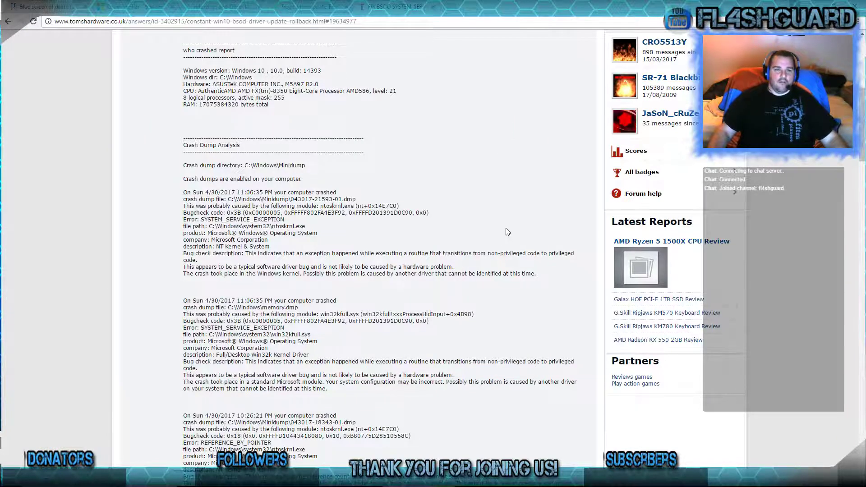
scroll(507, 230, "down", 10)
left_click(35, 4)
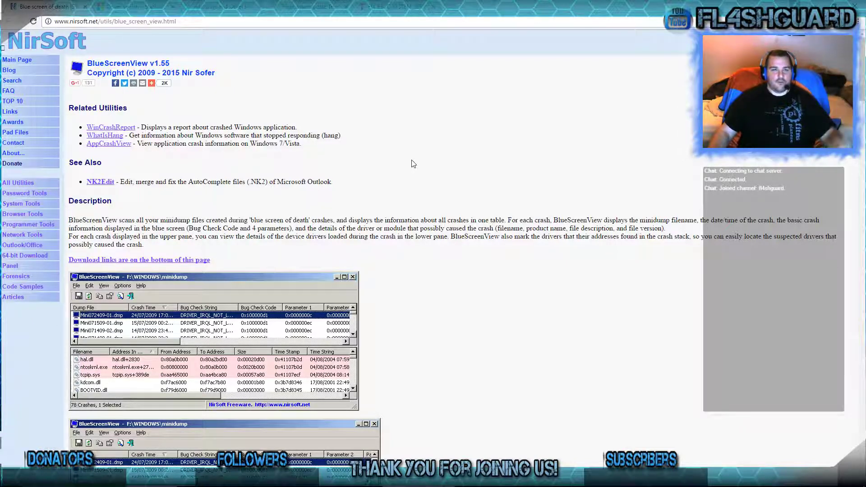
- In BlueScreenView, select the most recent crash dump flagging ntoskrnl.exe, then minimize the window
scroll(417, 217, "down", 2)
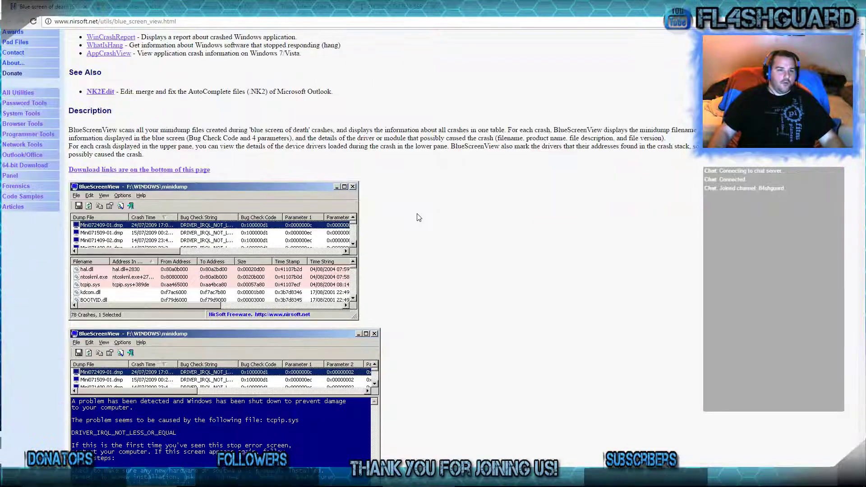
scroll(463, 222, "down", 1)
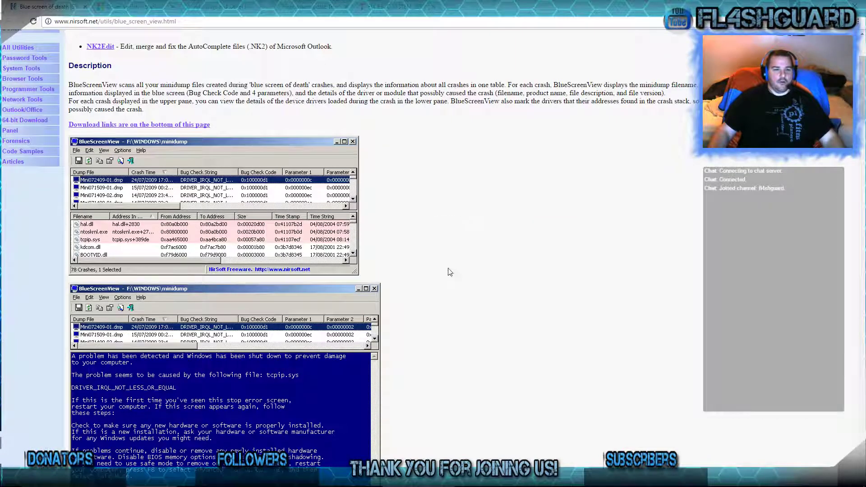
left_click(446, 478)
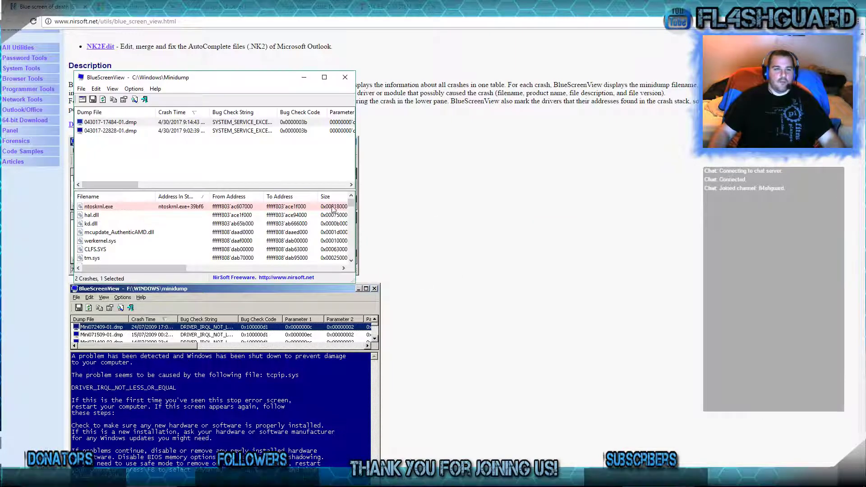
left_click(161, 208)
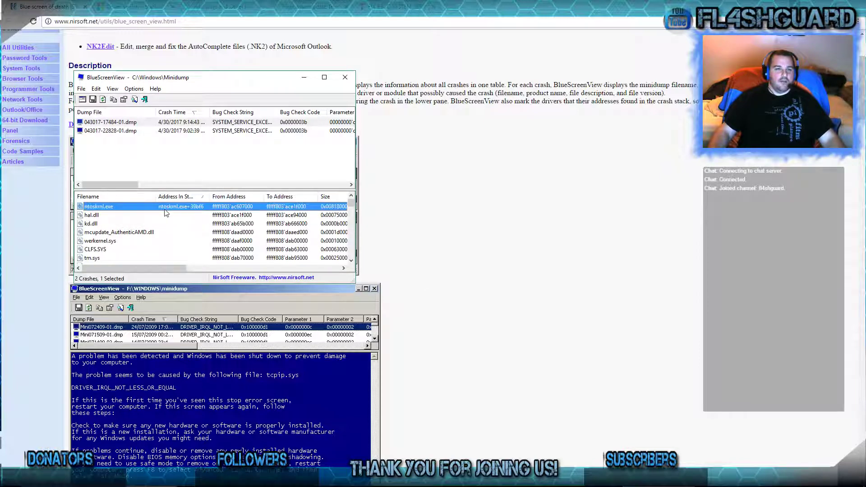
left_click(174, 165)
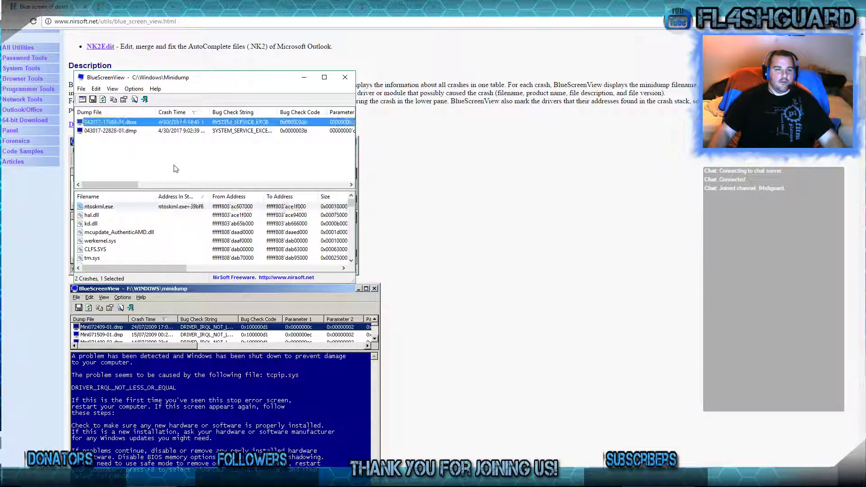
left_click(190, 124)
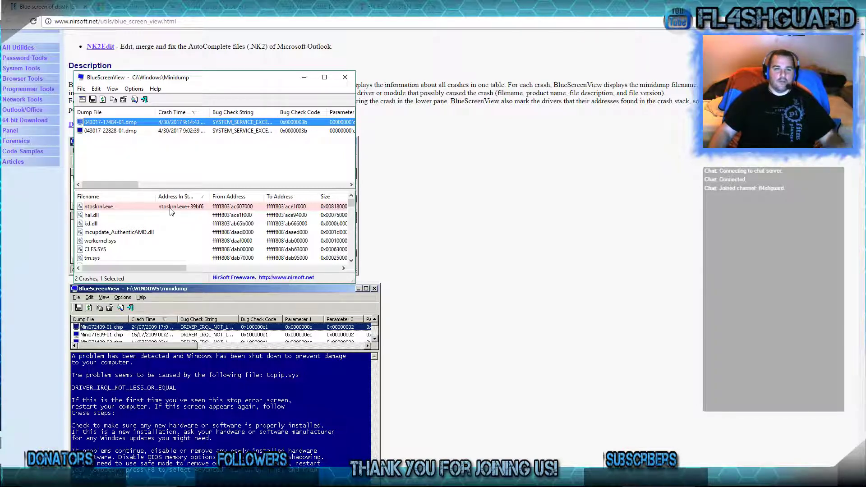
left_click(304, 77)
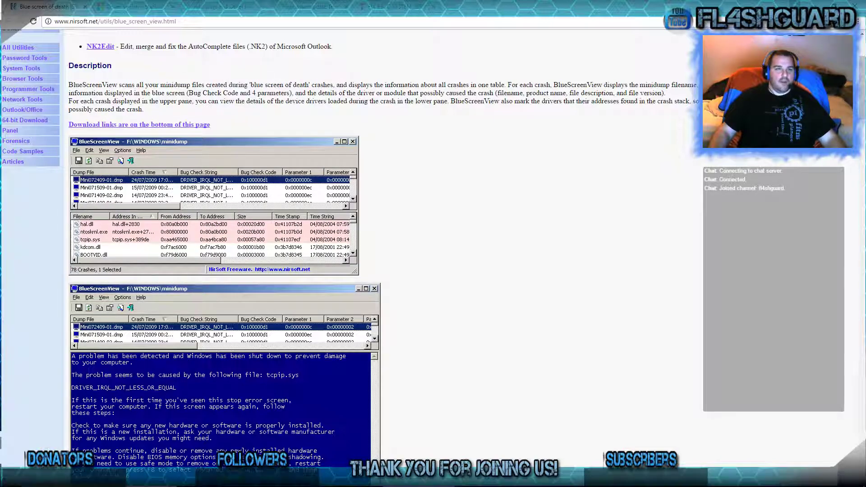
- Switch to the Driver Verifier article and scroll to its 'Here is the procedure' section
key("ctrl+Tab")
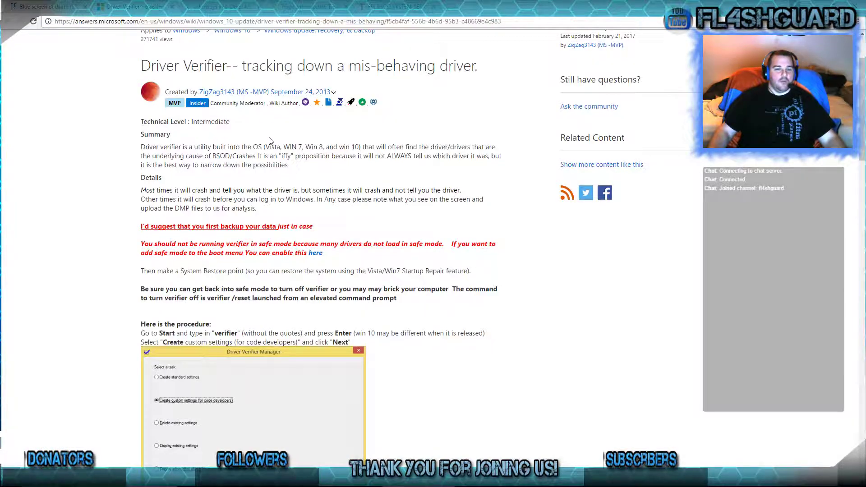
scroll(270, 141, "down", 3)
scroll(270, 141, "up", 6)
scroll(269, 141, "down", 2)
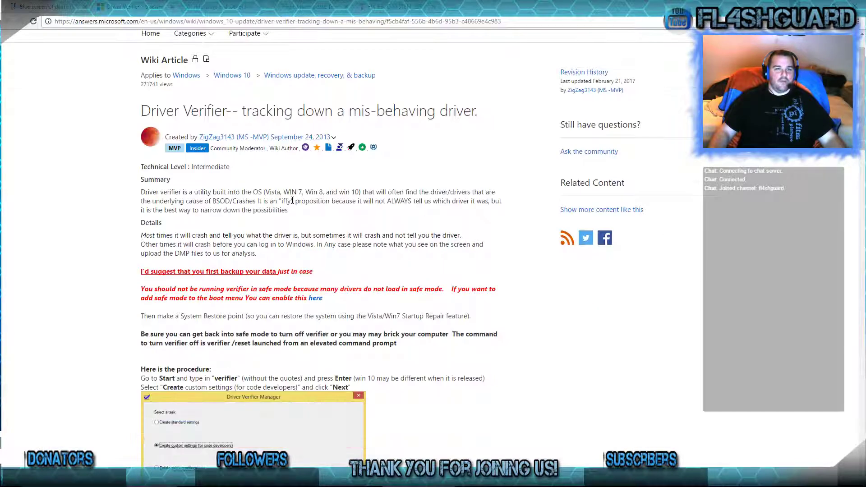
scroll(292, 201, "down", 4)
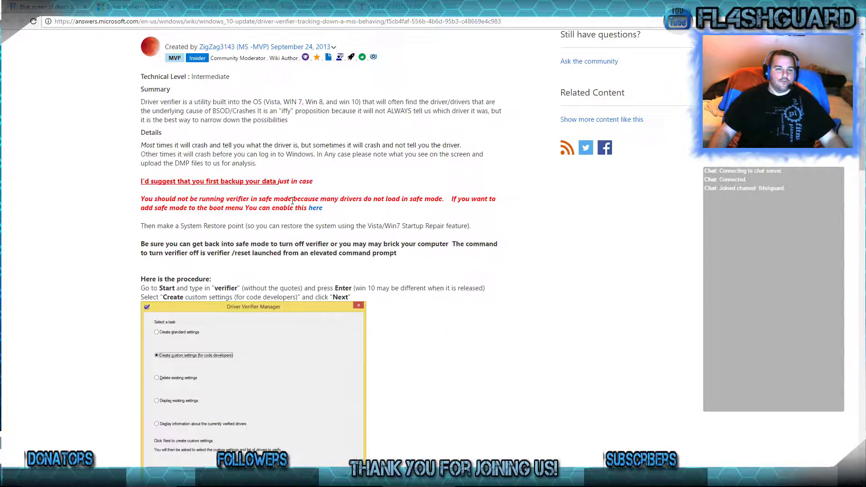
scroll(261, 202, "down", 1)
scroll(110, 277, "up", 1)
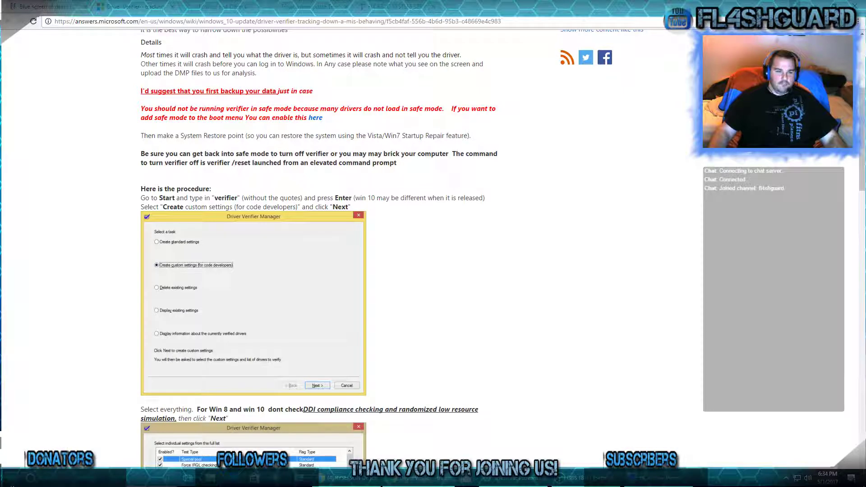
key("super")
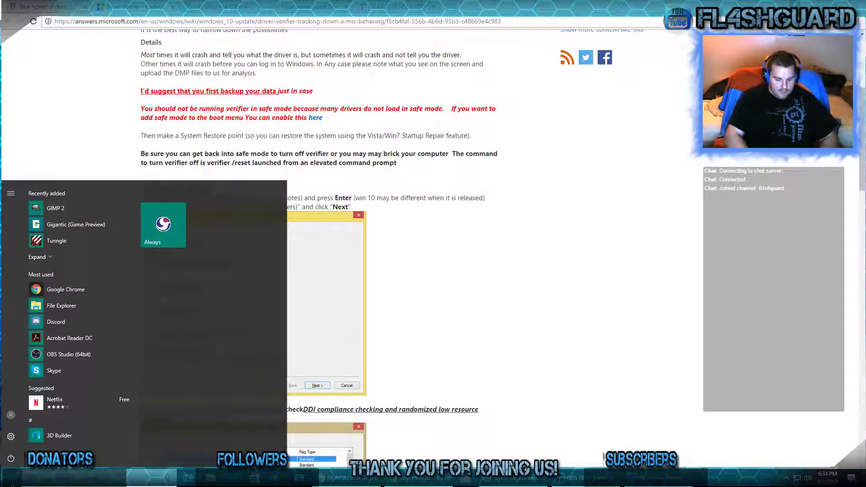
- Search 'verifier' in the Start menu and launch Driver Verifier Manager
type("veri")
key("BackSpace")
key("BackSpace")
key("BackSpace")
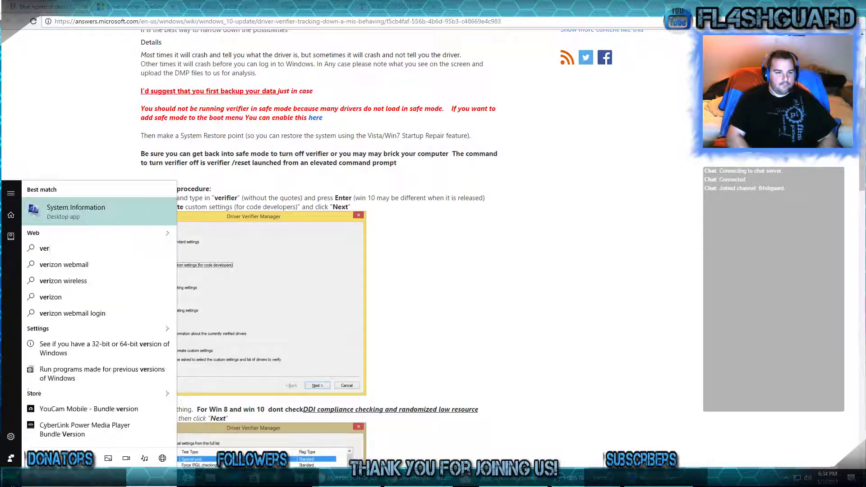
type("erifier")
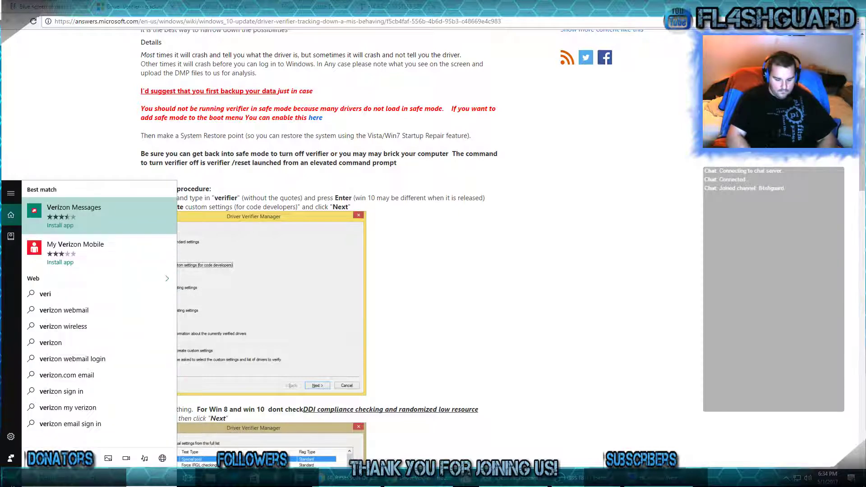
key("Return")
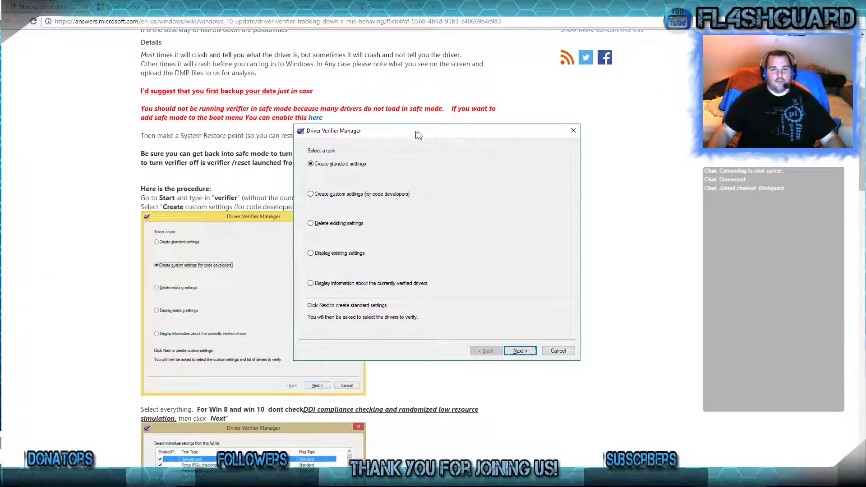
- Choose custom settings for code developers and advance to the individual settings list
left_click_drag(412, 131, 587, 114)
scroll(394, 268, "down", 2)
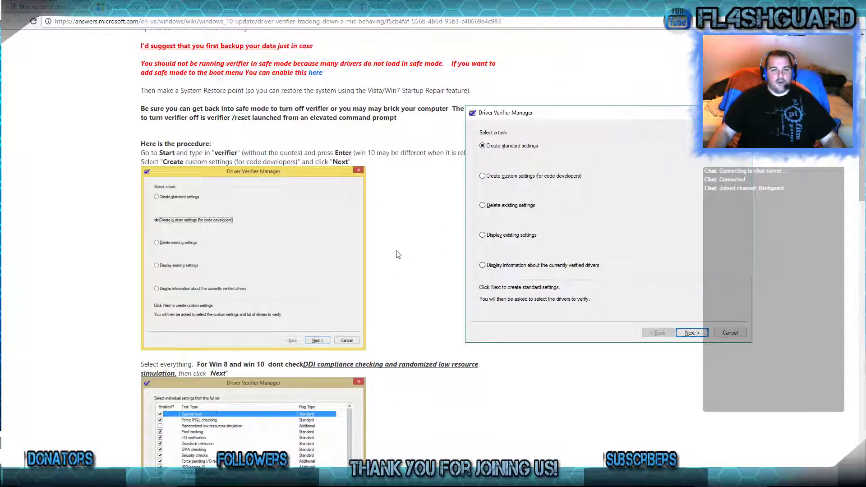
left_click(484, 176)
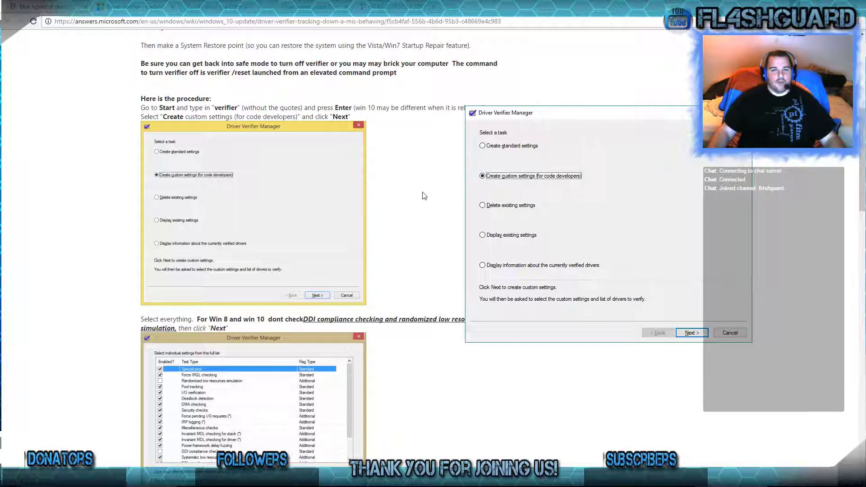
scroll(423, 189, "down", 2)
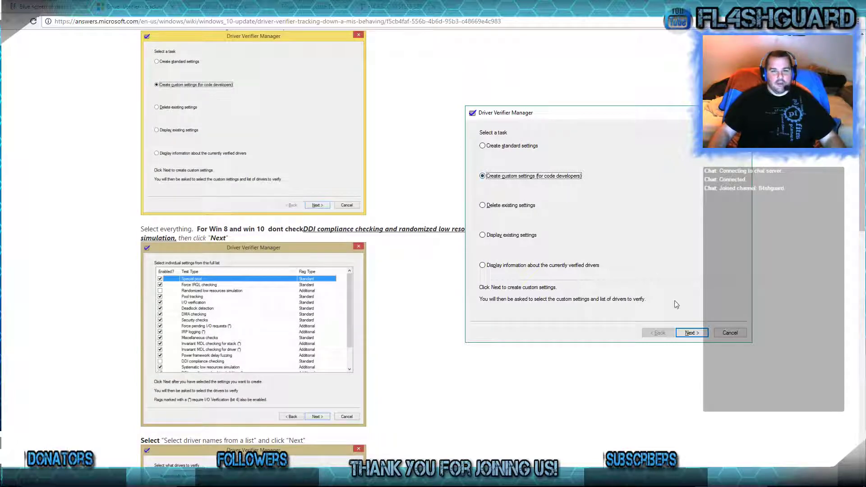
left_click(697, 335)
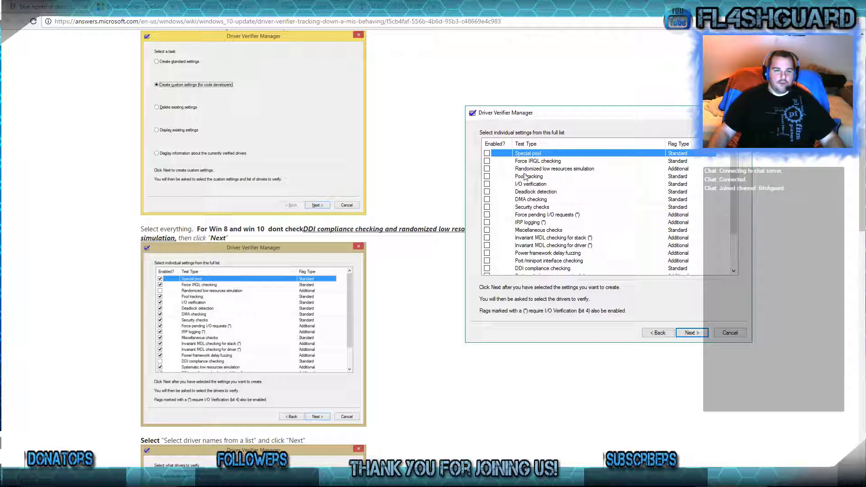
- Tick both DDI compliance checks and Randomized low resources simulation, then cancel without applying
left_click_drag(545, 116, 592, 84)
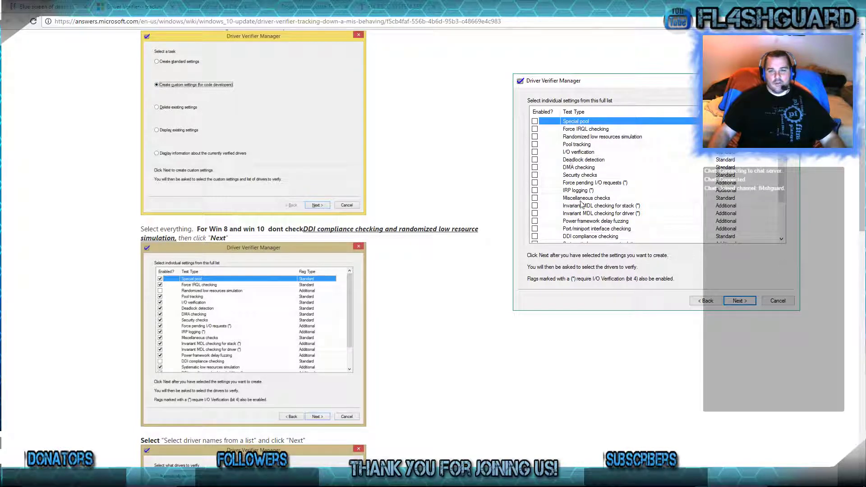
scroll(572, 225, "down", 1)
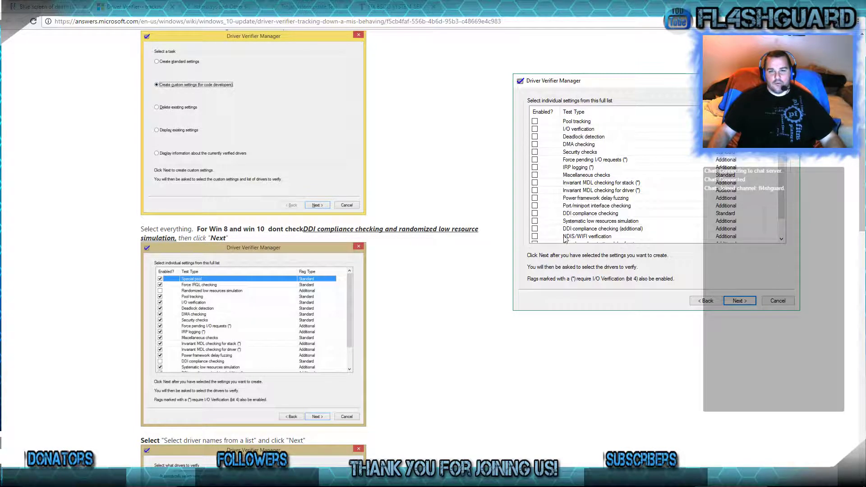
left_click(535, 228)
left_click(534, 213)
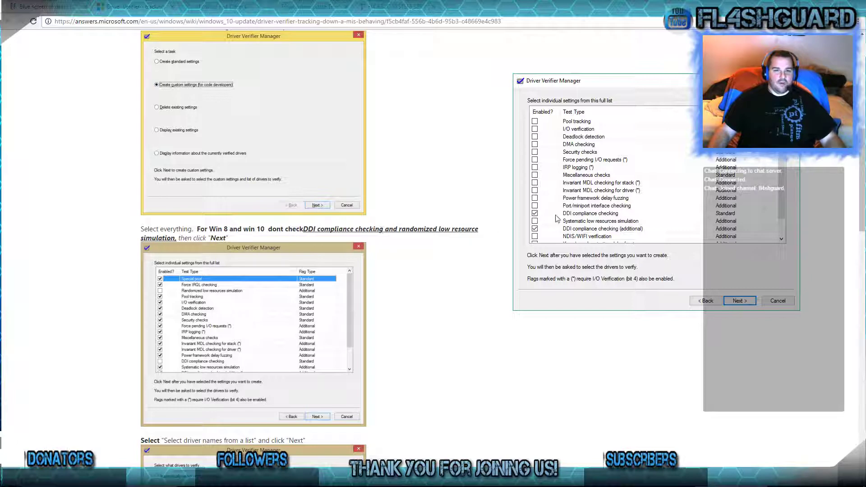
scroll(606, 217, "down", 1)
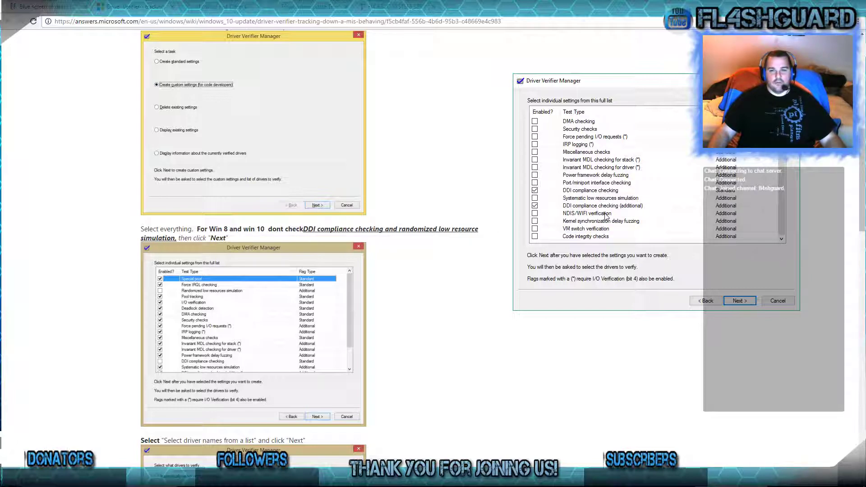
scroll(606, 217, "up", 2)
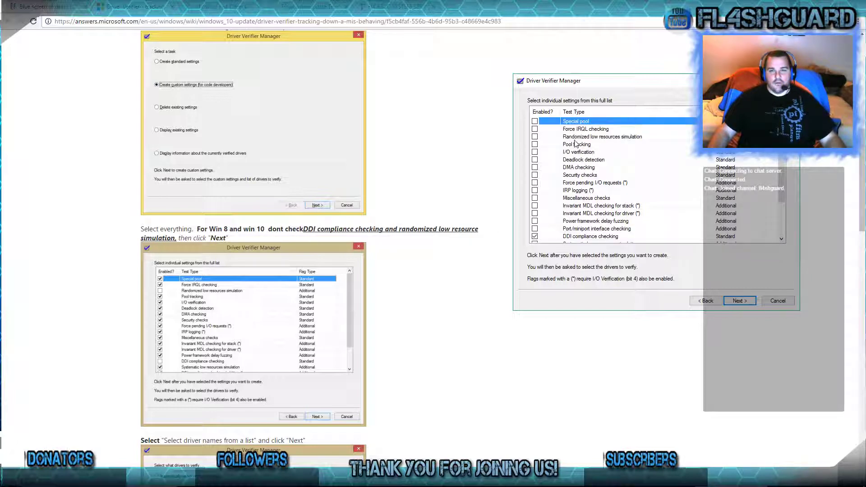
left_click(534, 136)
scroll(575, 158, "down", 2)
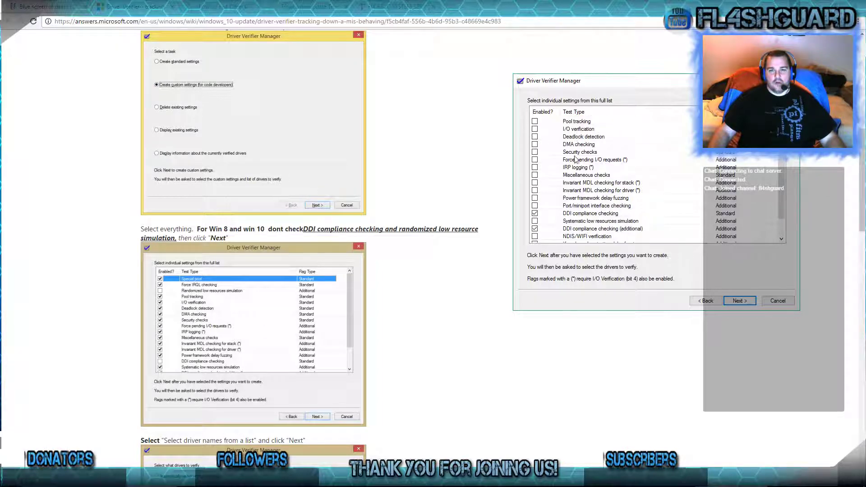
scroll(574, 165, "up", 2)
scroll(573, 170, "down", 2)
scroll(573, 171, "up", 2)
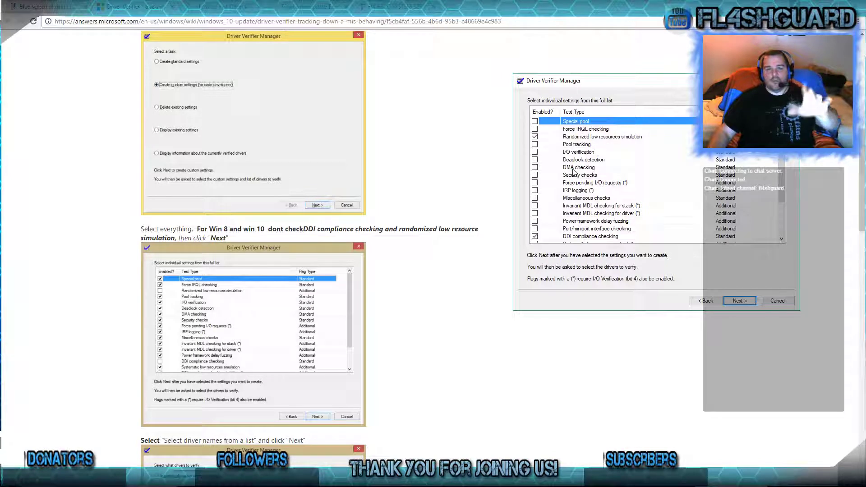
scroll(574, 173, "down", 2)
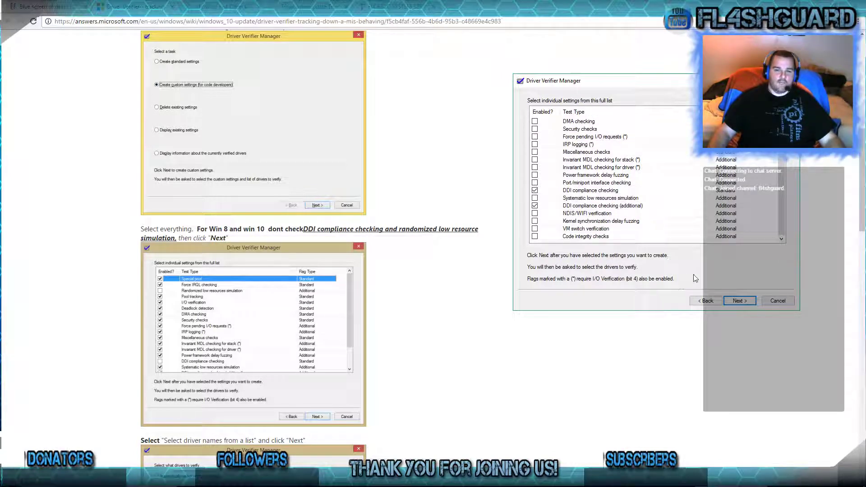
left_click(774, 301)
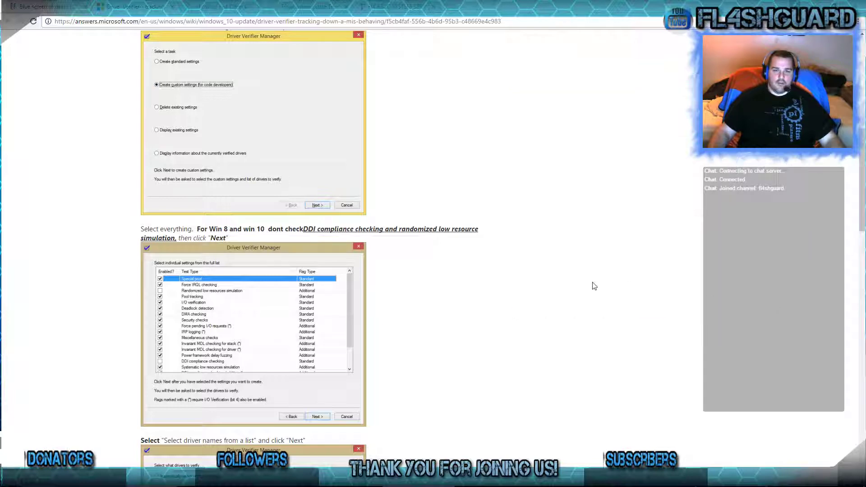
scroll(591, 286, "down", 4)
scroll(590, 286, "down", 1)
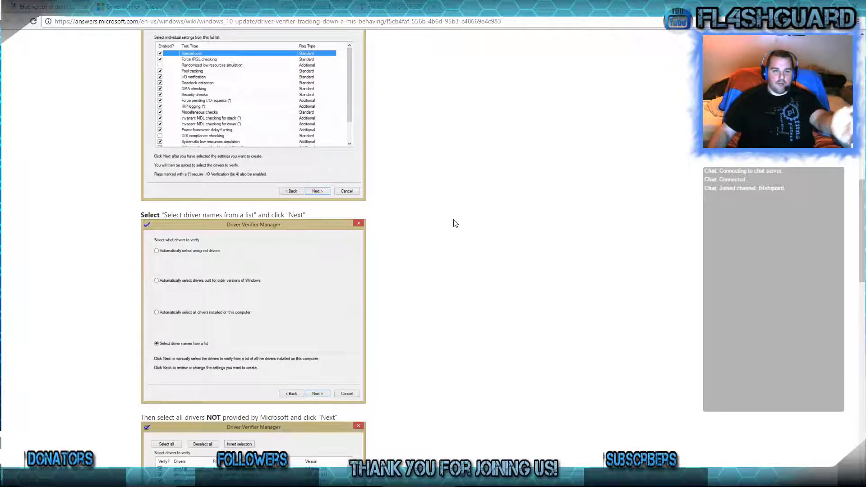
scroll(455, 223, "down", 4)
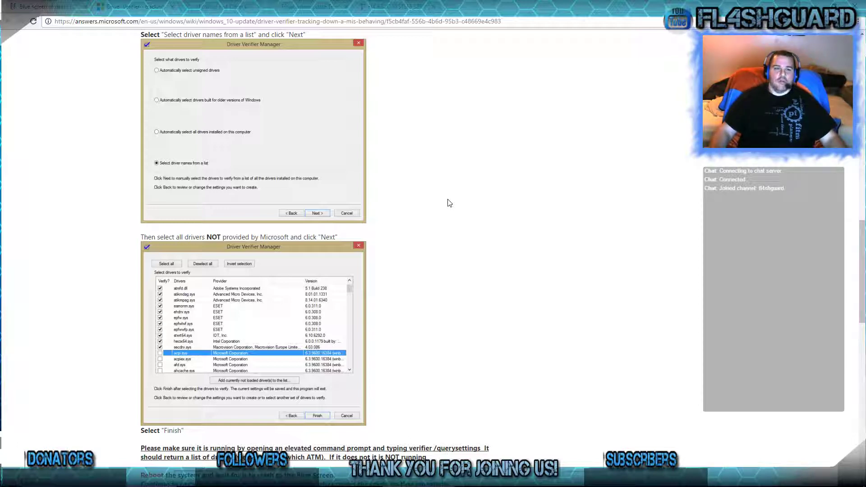
scroll(448, 202, "down", 1)
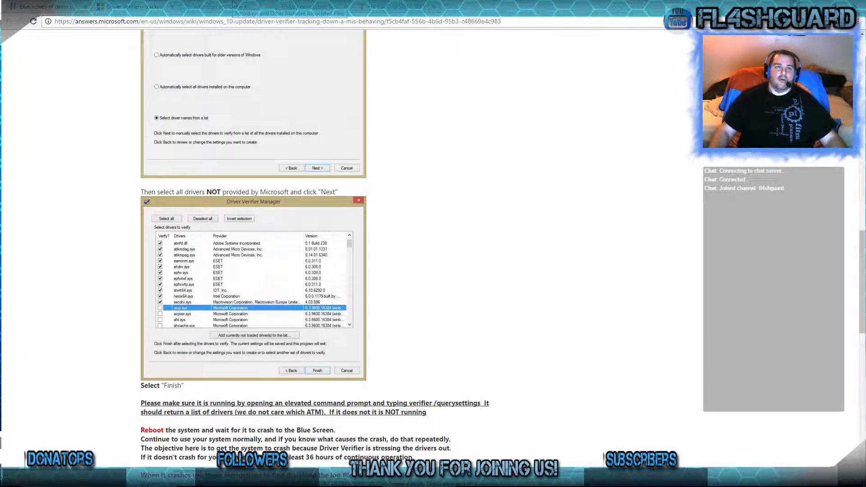
- Switch to the 'ndisrd.sys and Other Malware' tab and scroll through its description
left_click(233, 6)
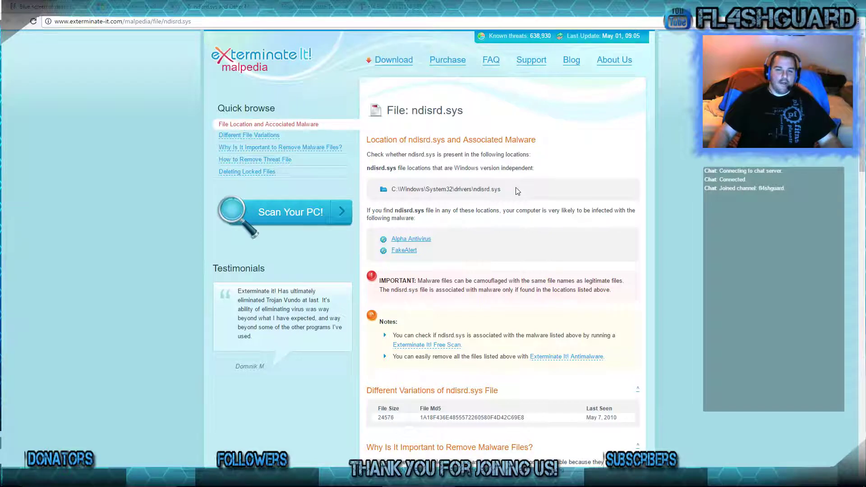
scroll(676, 212, "down", 1)
scroll(686, 215, "down", 4)
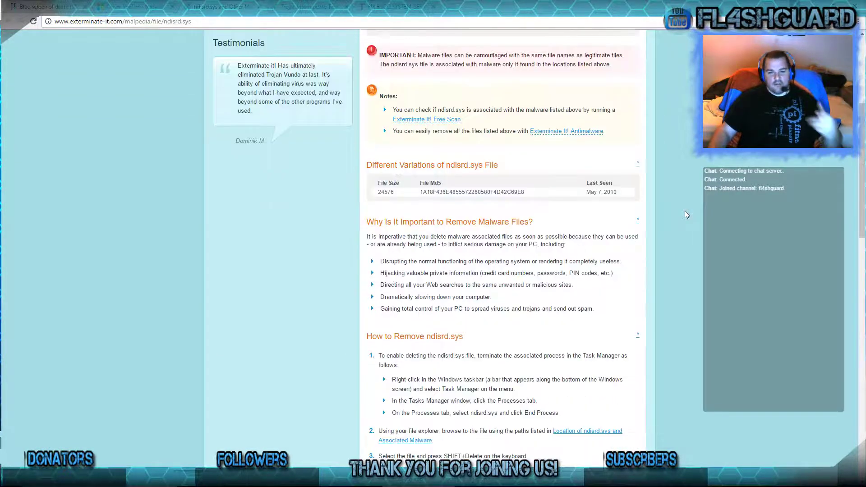
- Read through the ndisrd.sys removal and registry steps, then move to the Symantec Trojan.Interrupdate page
scroll(561, 370, "down", 1)
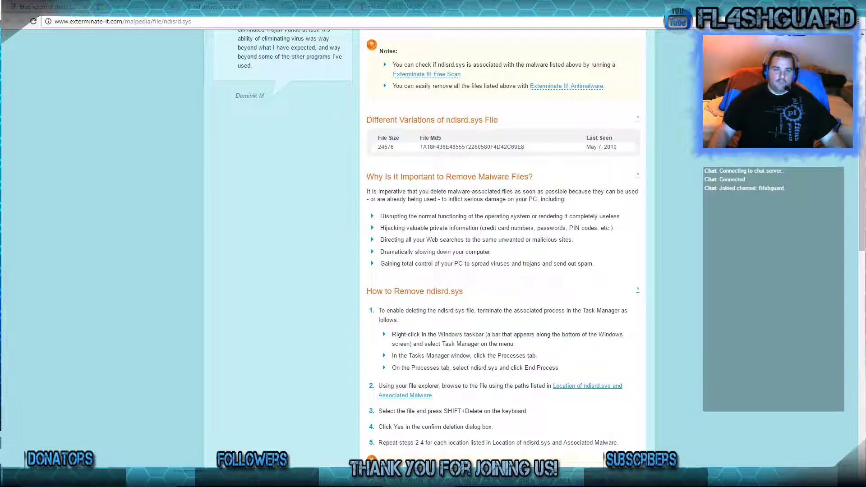
scroll(329, 218, "down", 7)
scroll(329, 217, "up", 2)
scroll(329, 218, "down", 2)
scroll(329, 218, "down", 1)
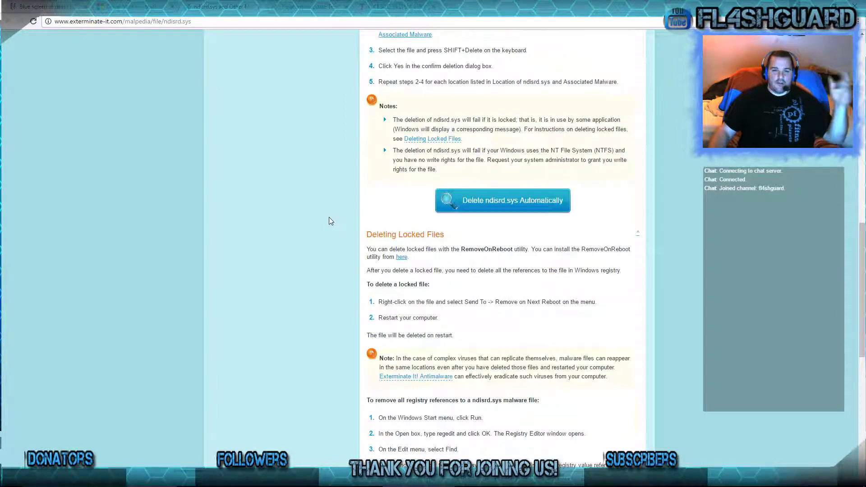
scroll(329, 218, "down", 2)
scroll(328, 218, "up", 10)
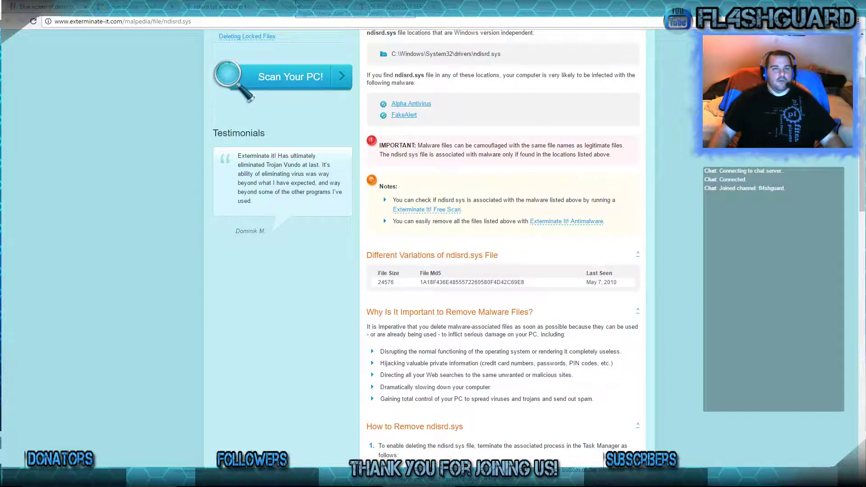
scroll(446, 292, "down", 2)
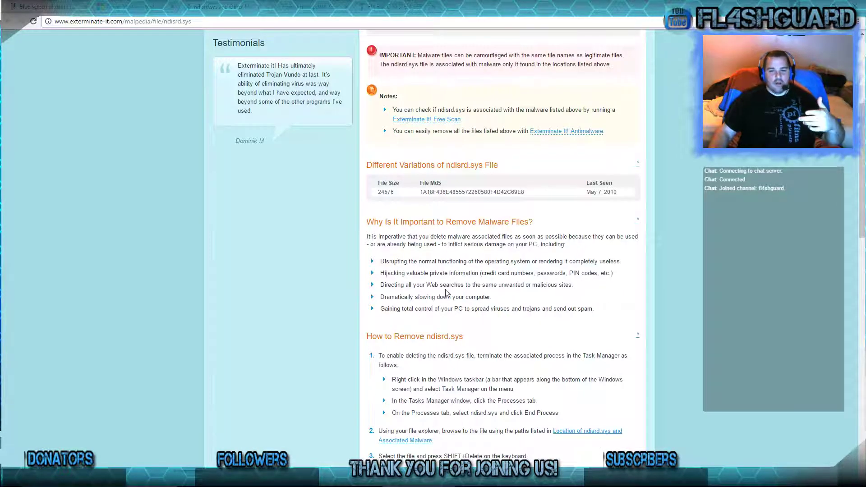
scroll(446, 292, "down", 15)
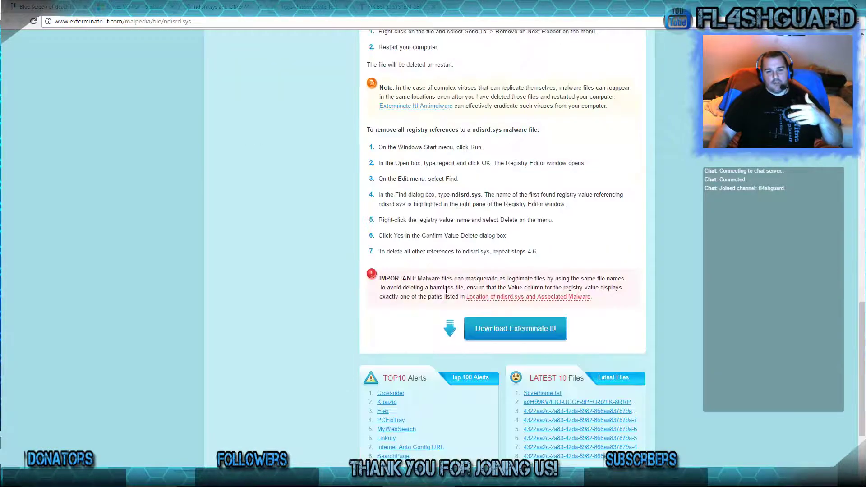
scroll(446, 289, "up", 20)
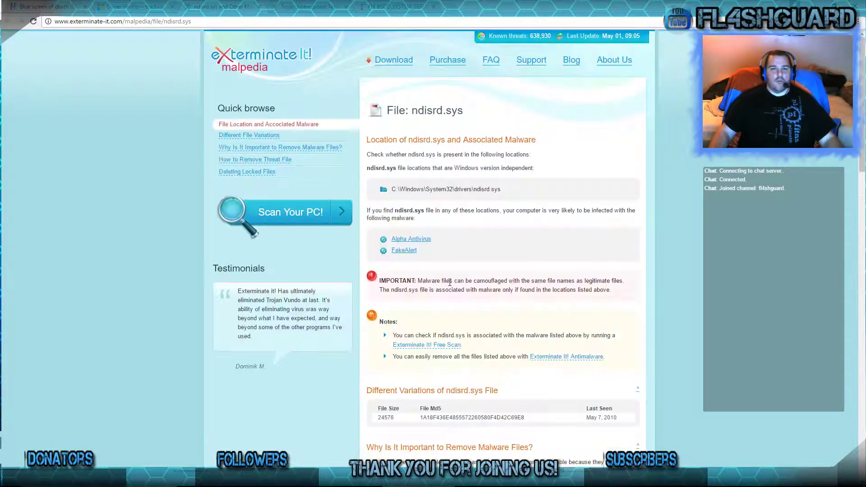
left_click(314, 4)
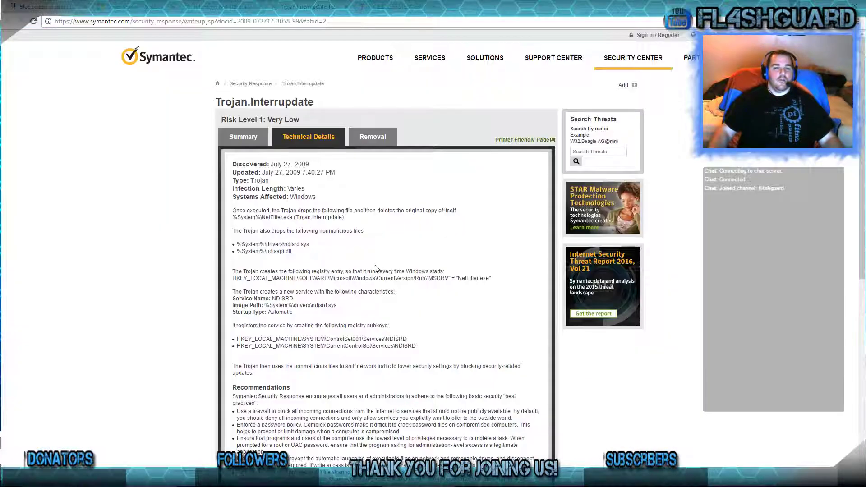
- Highlight the Trojan.Interrupdate title and the startup registry entry with its MSDRV value name
left_click_drag(221, 101, 324, 110)
left_click(327, 108)
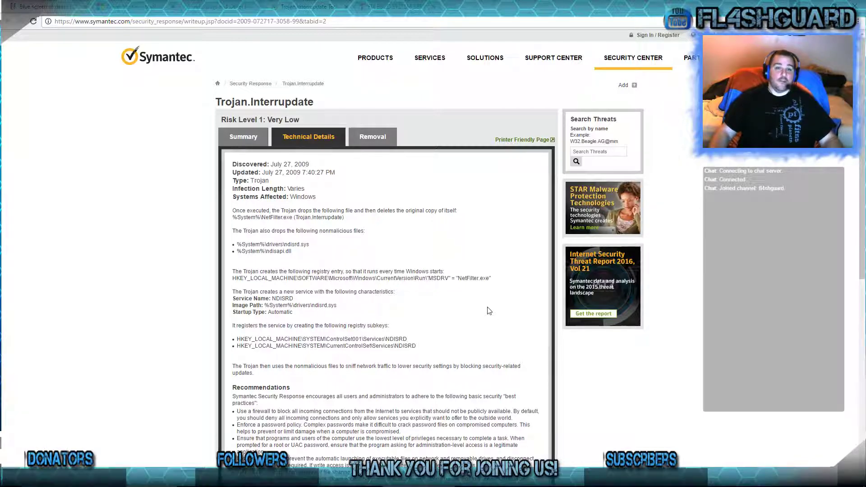
scroll(420, 309, "down", 1)
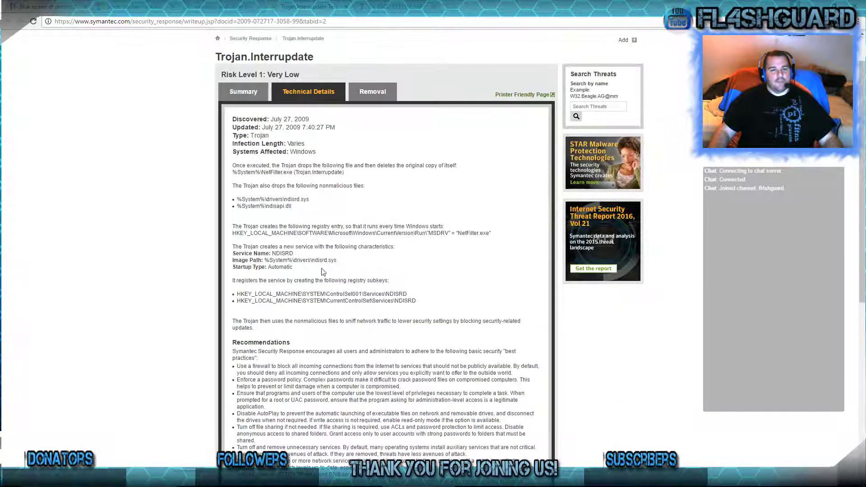
left_click_drag(233, 232, 488, 233)
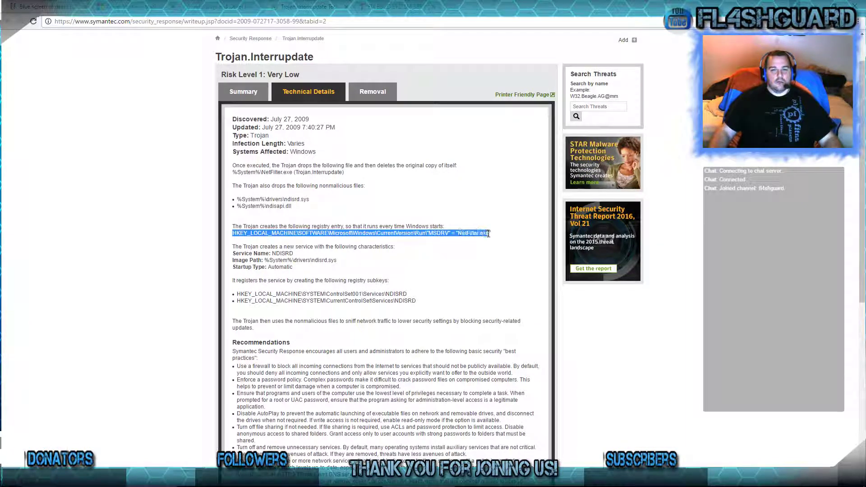
left_click_drag(232, 232, 451, 232)
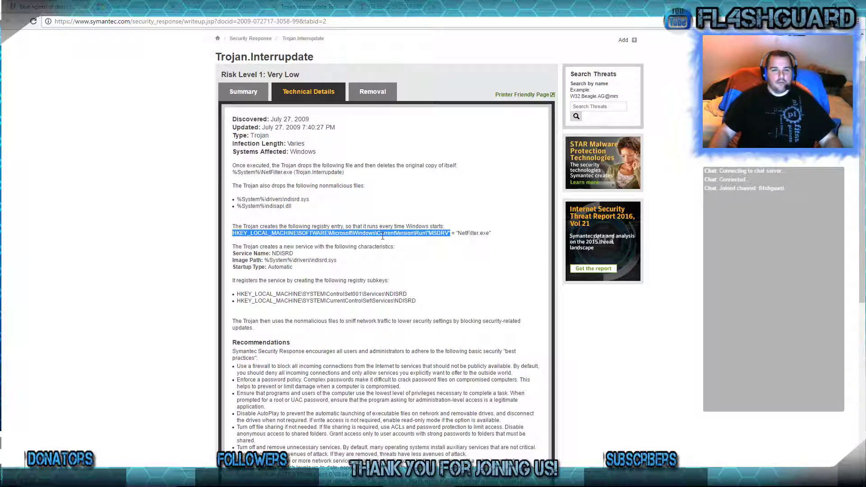
left_click(442, 232)
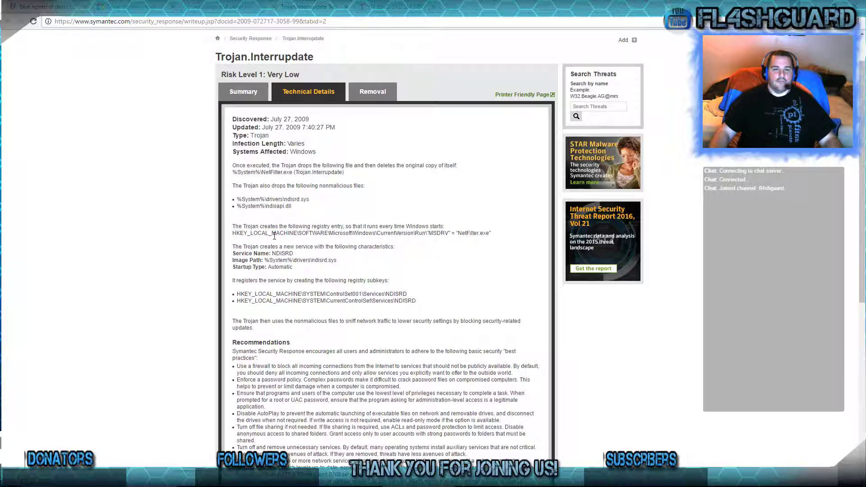
left_click_drag(429, 233, 450, 233)
left_click(434, 231)
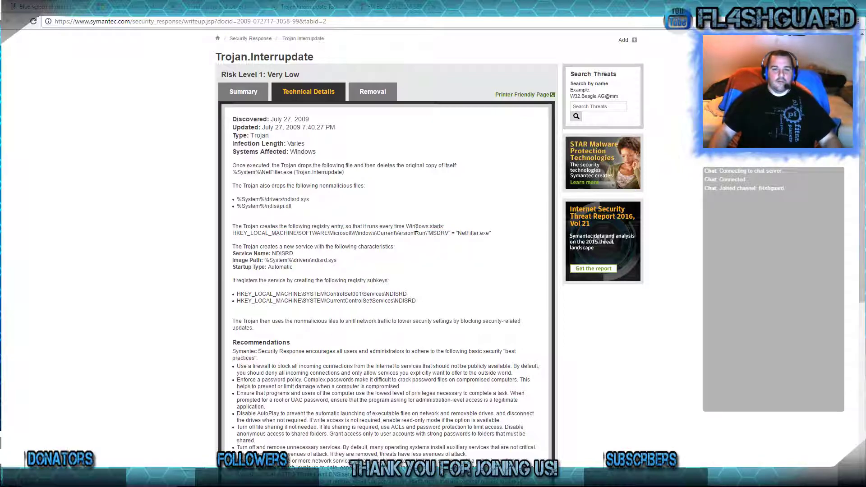
- Highlight ndisrd.sys in the image path and NDISRD in the ControlSet001 and CurrentControlSet subkeys
double_click(329, 261)
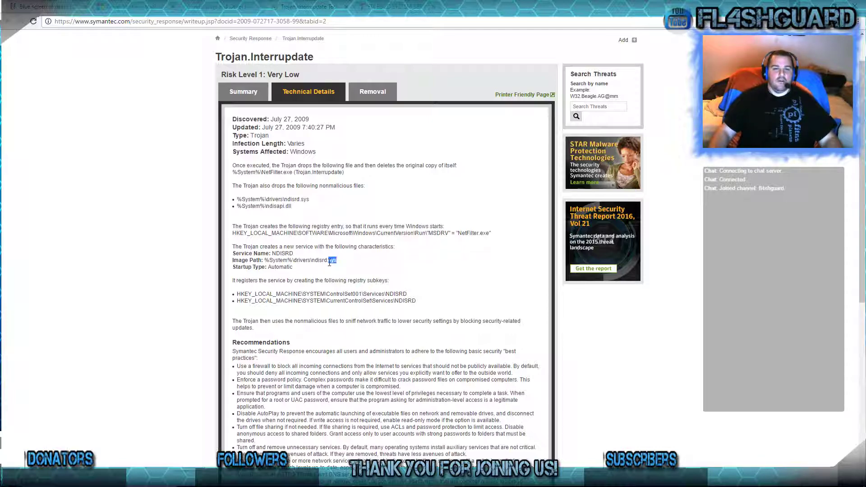
double_click(319, 260)
left_click(321, 261)
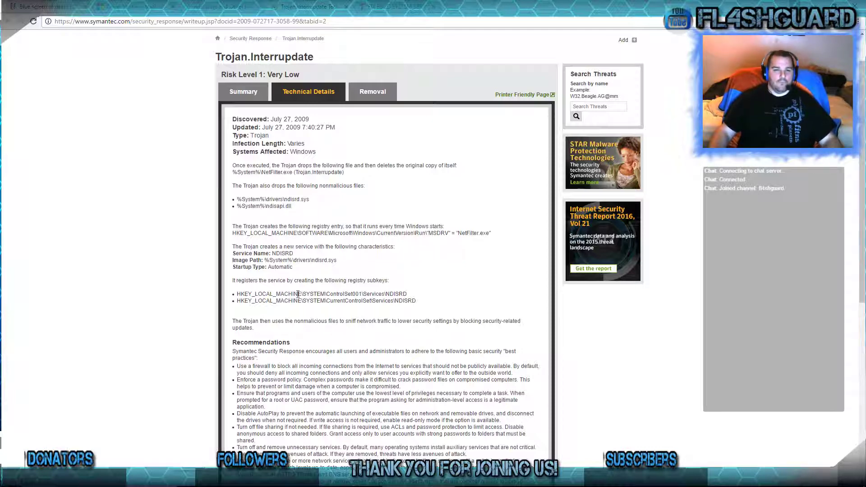
left_click_drag(237, 293, 416, 296)
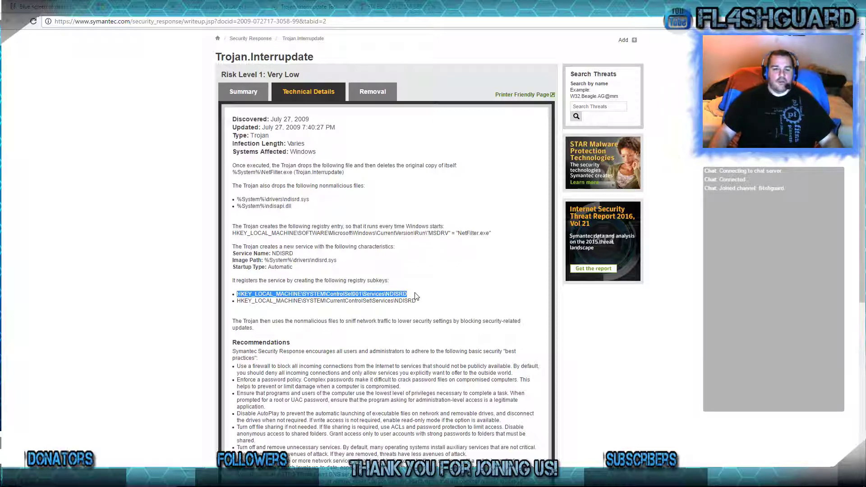
left_click(397, 294)
double_click(388, 294)
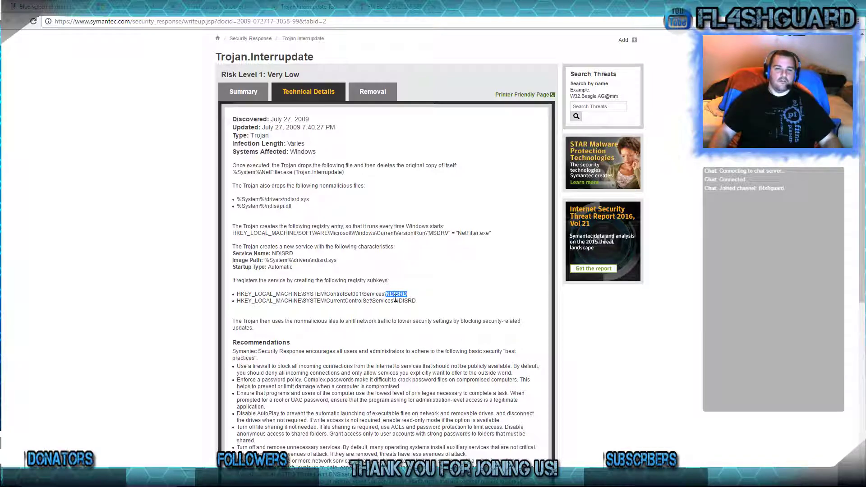
double_click(408, 299)
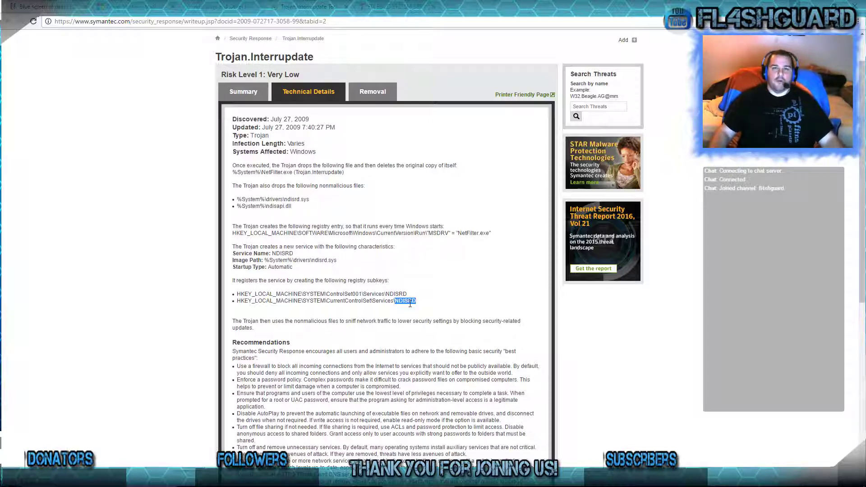
left_click(424, 304)
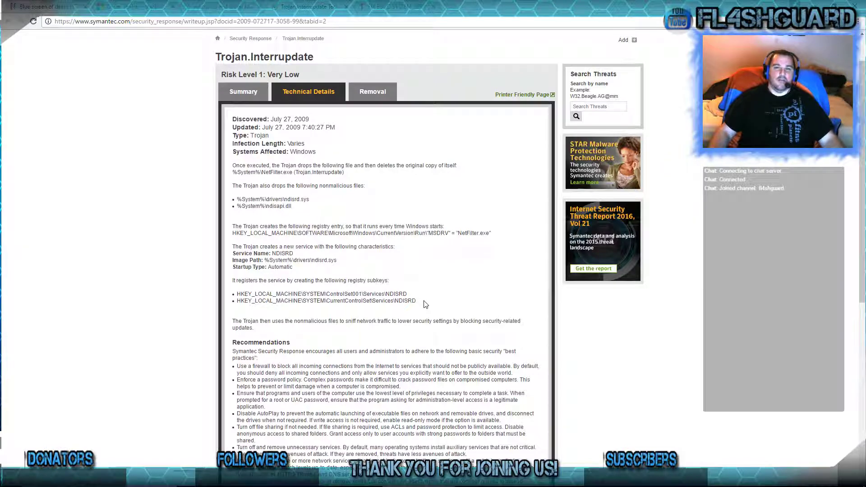
- Highlight the dropped file %System%\ndisapi.dll in the Symantec write-up
scroll(424, 304, "down", 7)
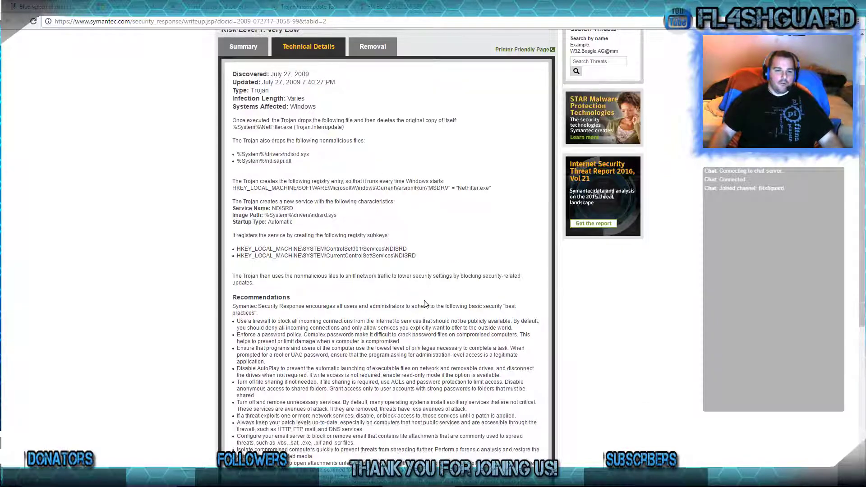
scroll(426, 303, "up", 8)
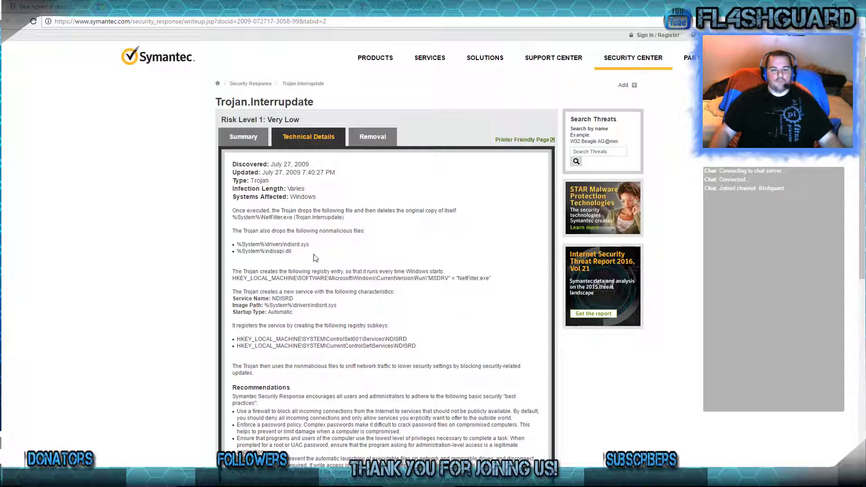
left_click_drag(309, 253, 239, 251)
left_click(277, 254)
left_click_drag(293, 252, 234, 253)
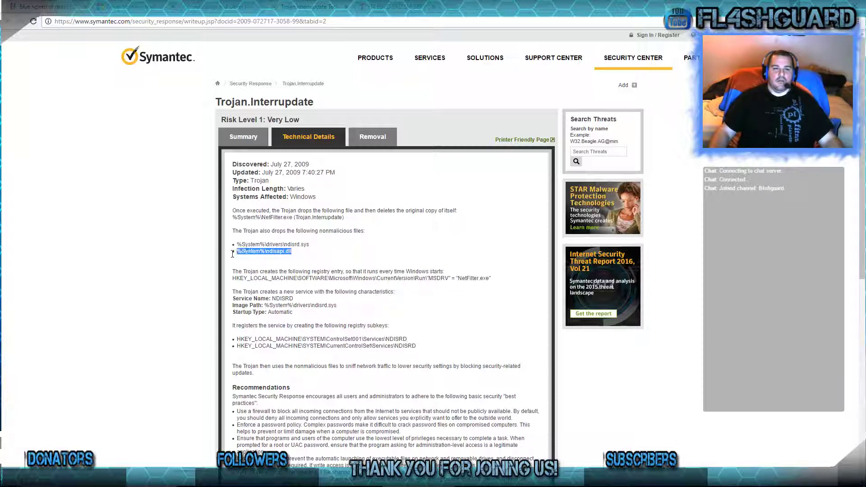
left_click(301, 254)
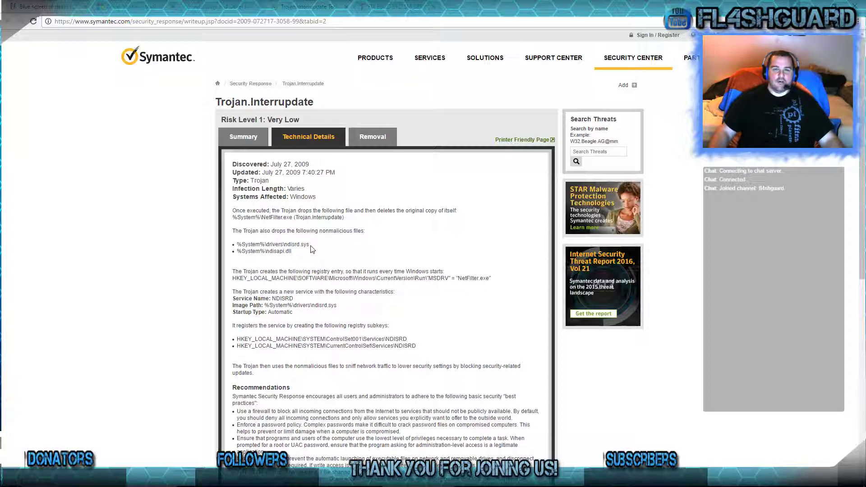
- Mark the %System%\drivers\ndisrd.sys and ndisapi.dll lines, then return to the Tom's Hardware thread
left_click_drag(237, 244, 318, 247)
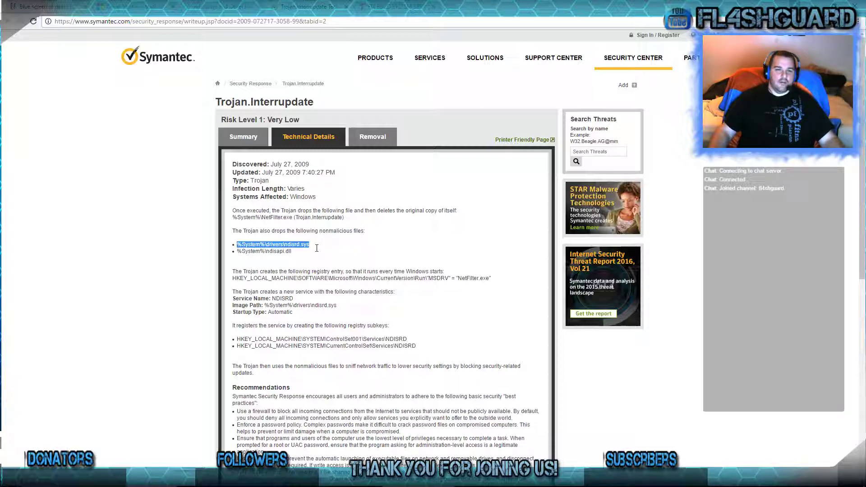
left_click(307, 244)
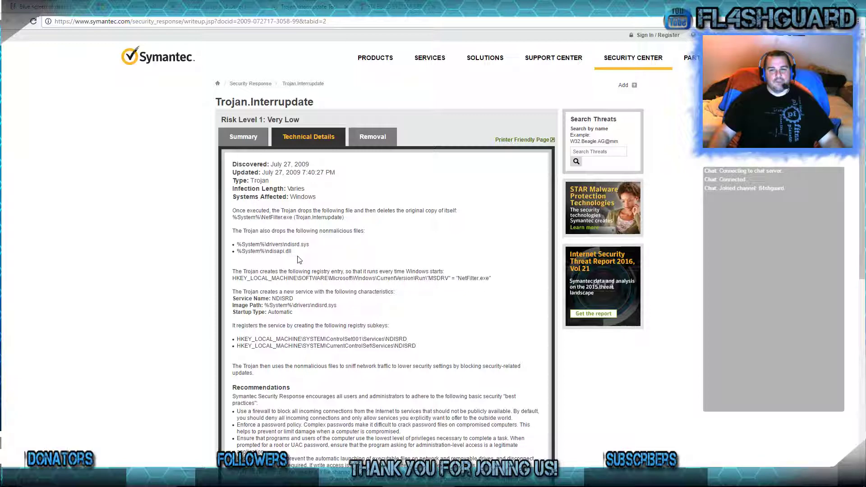
triple_click(298, 256)
left_click(301, 256)
triple_click(302, 244)
left_click(323, 245)
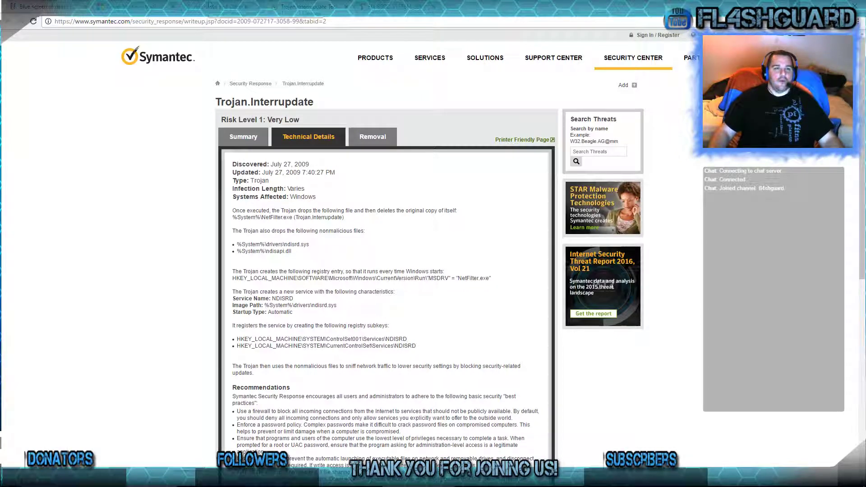
left_click(391, 6)
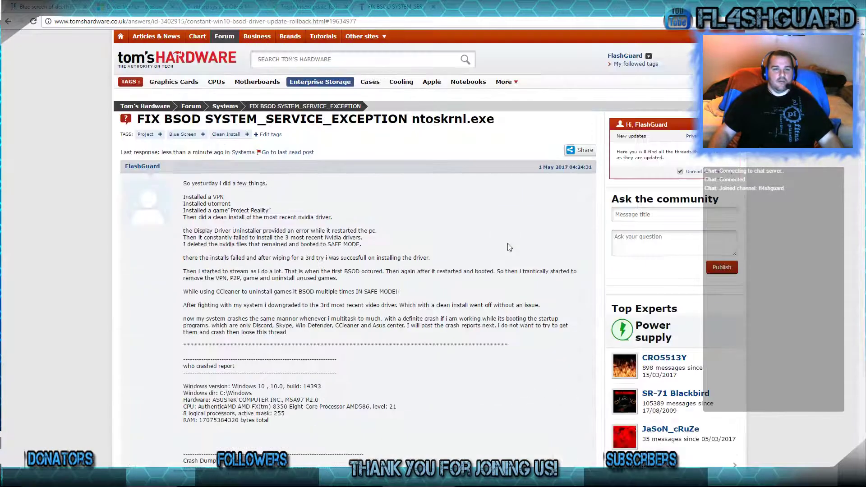
scroll(507, 247, "up", 5)
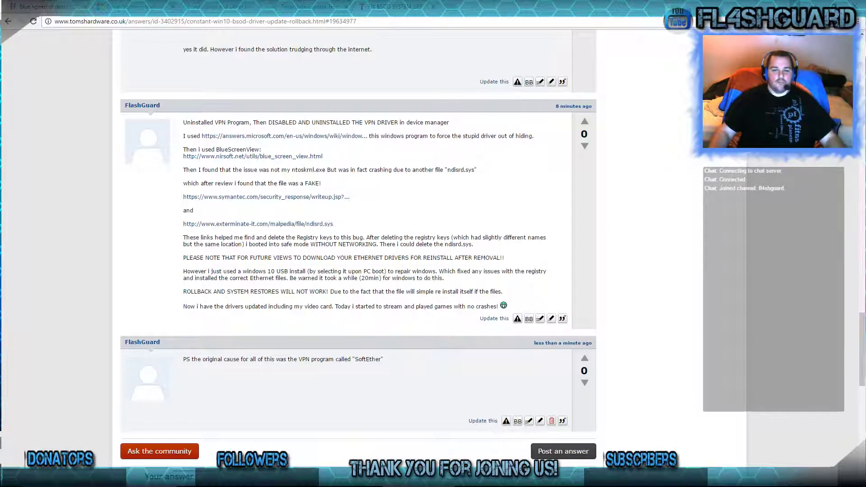
mouse_move(507, 485)
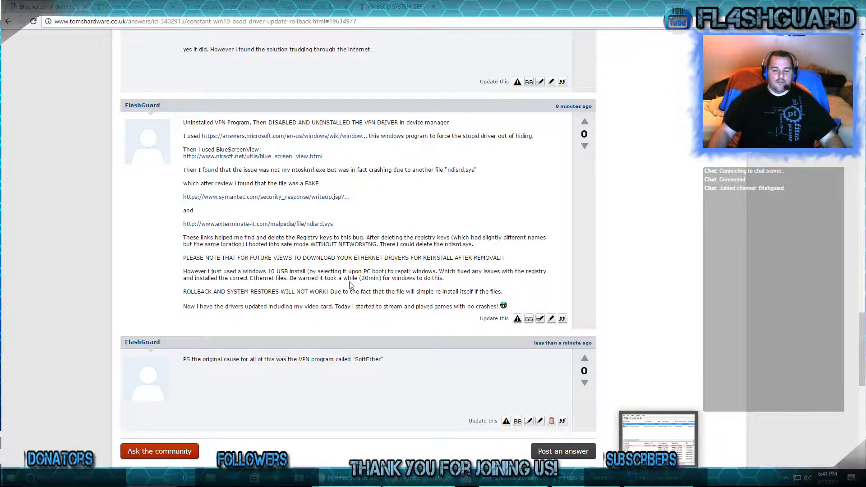
scroll(351, 281, "up", 9)
scroll(351, 280, "up", 18)
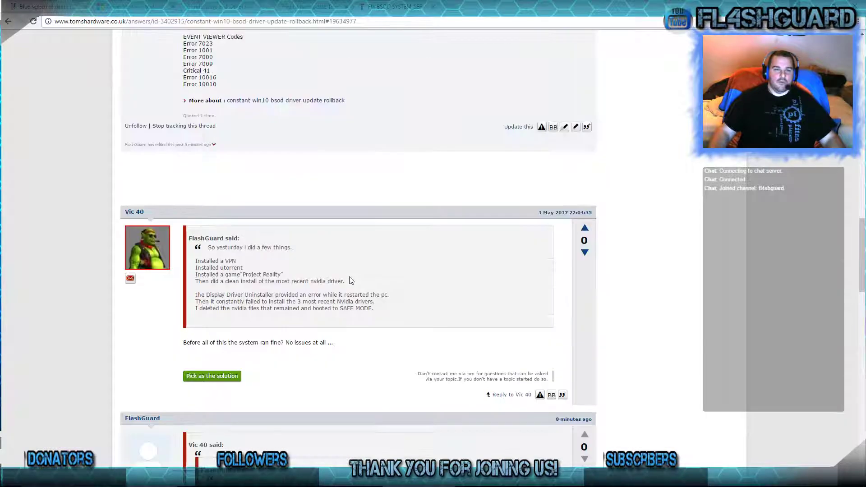
scroll(350, 281, "up", 8)
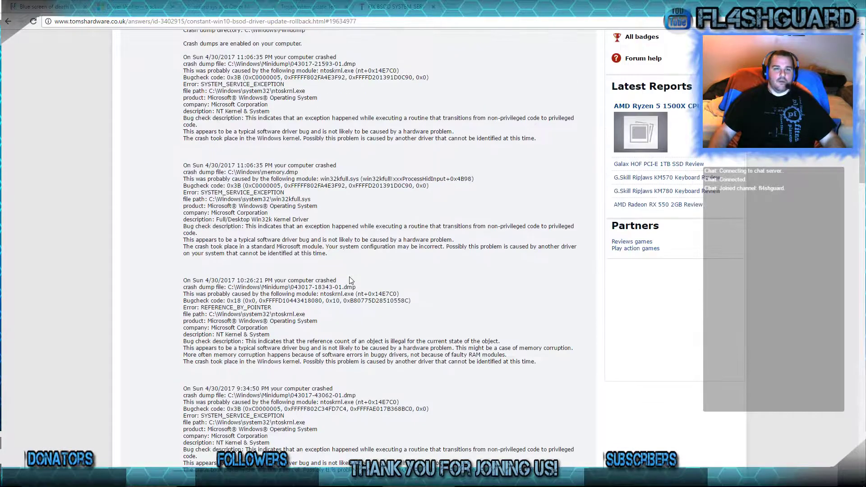
scroll(350, 277, "up", 4)
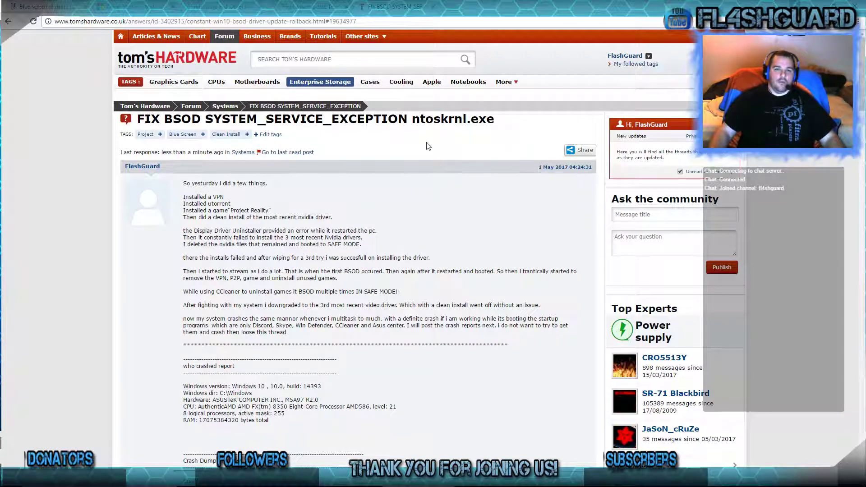
left_click_drag(420, 120, 495, 123)
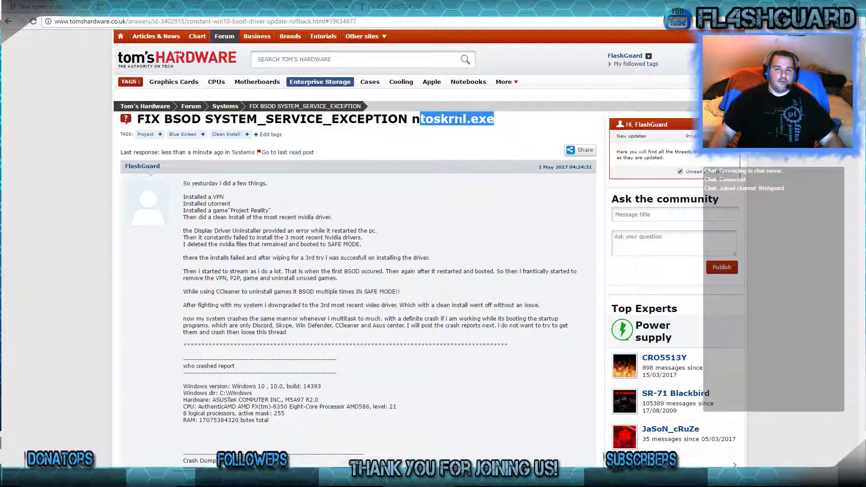
left_click_drag(412, 120, 496, 124)
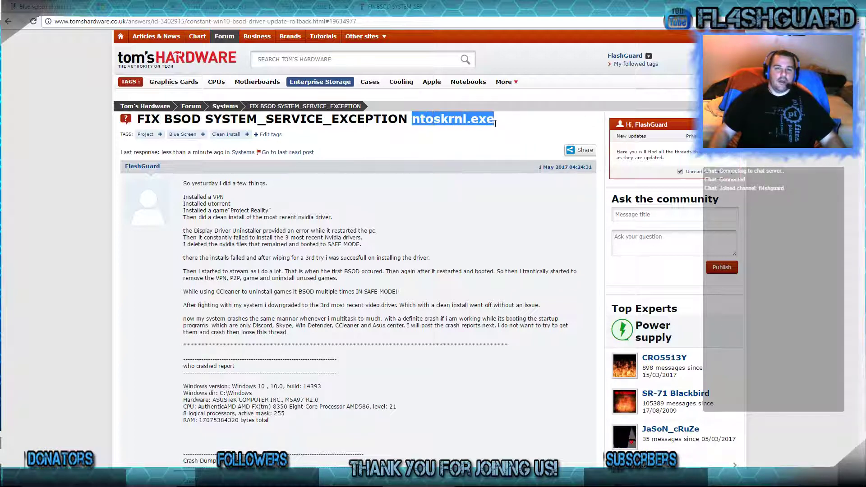
left_click(496, 120)
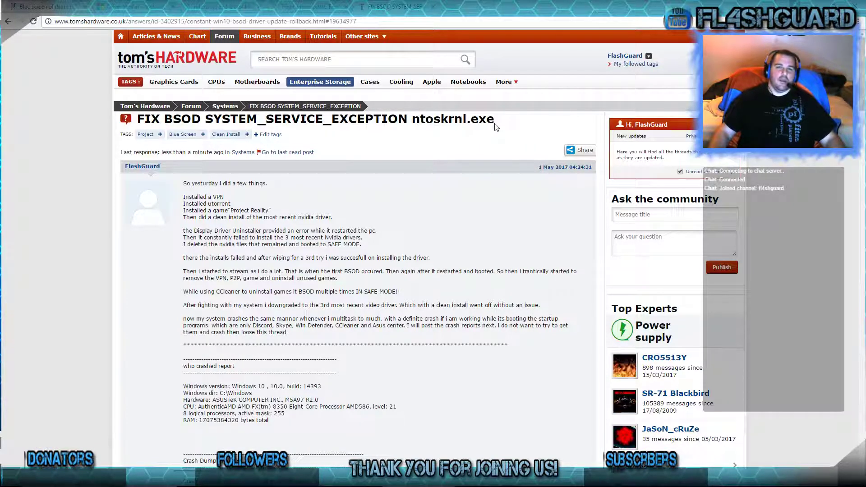
left_click_drag(495, 121, 412, 121)
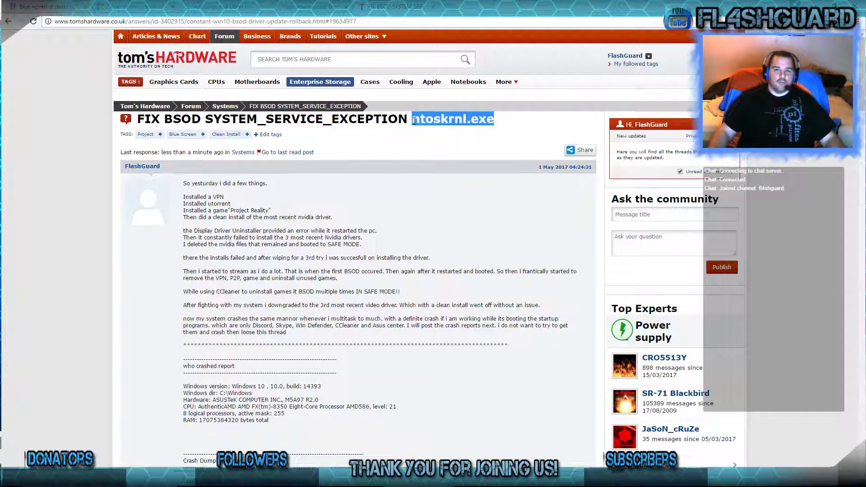
left_click(413, 120)
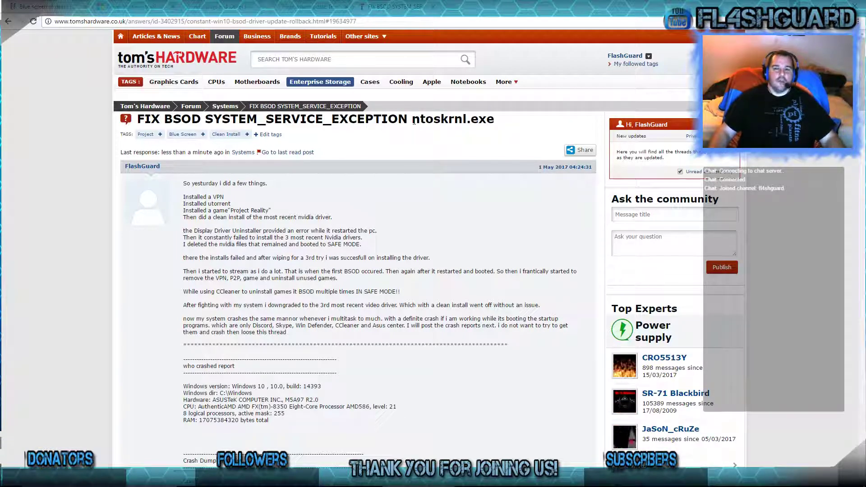
left_click_drag(414, 121, 503, 122)
left_click(503, 123)
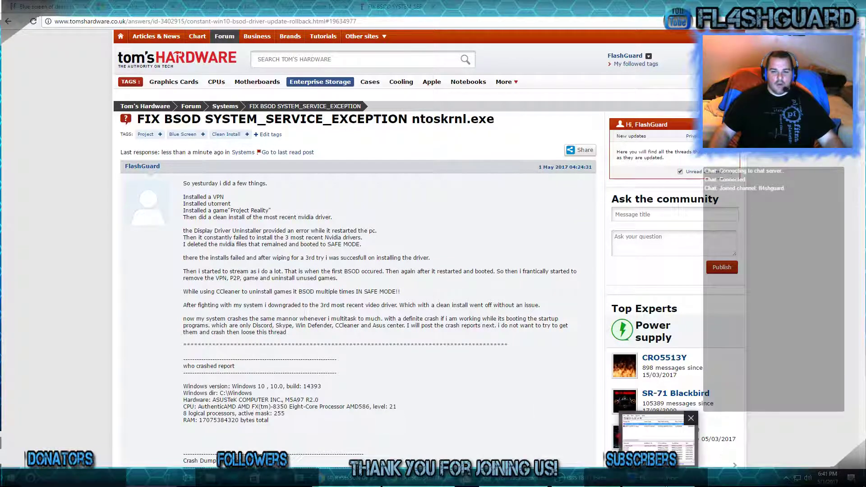
mouse_move(428, 484)
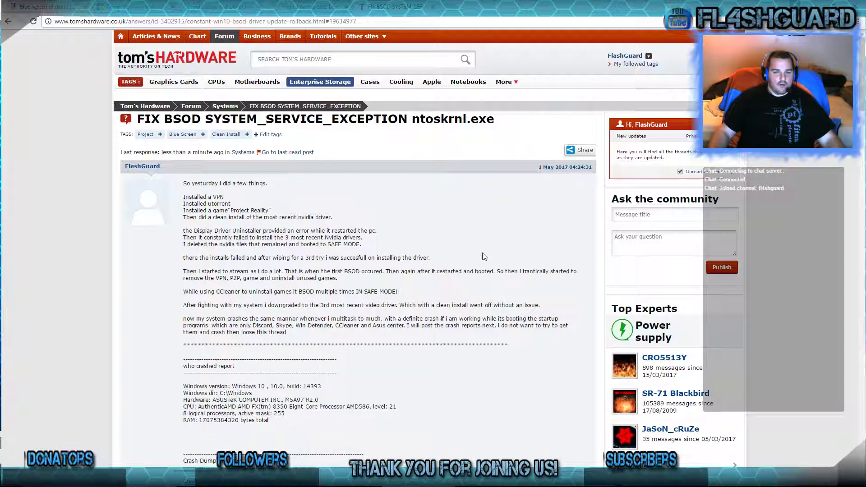
- Show the opening post's ntoskrnl.exe crash dump analysis, then bring OBS to the front
scroll(483, 256, "down", 3)
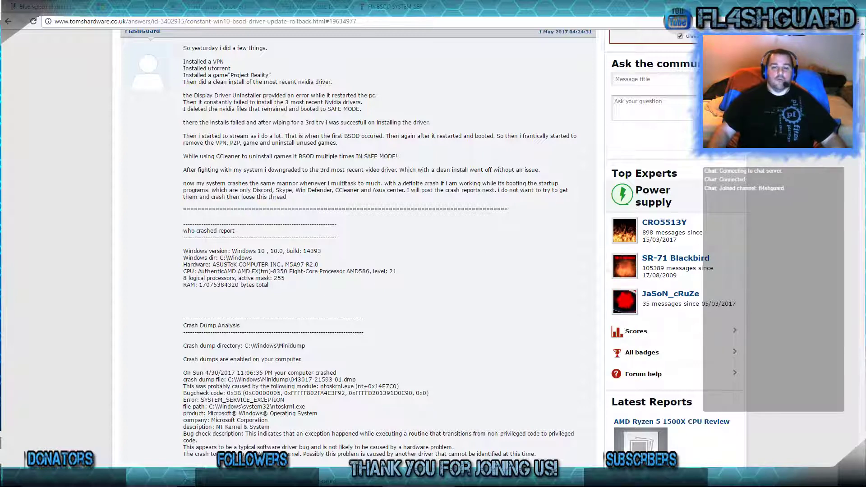
mouse_move(586, 479)
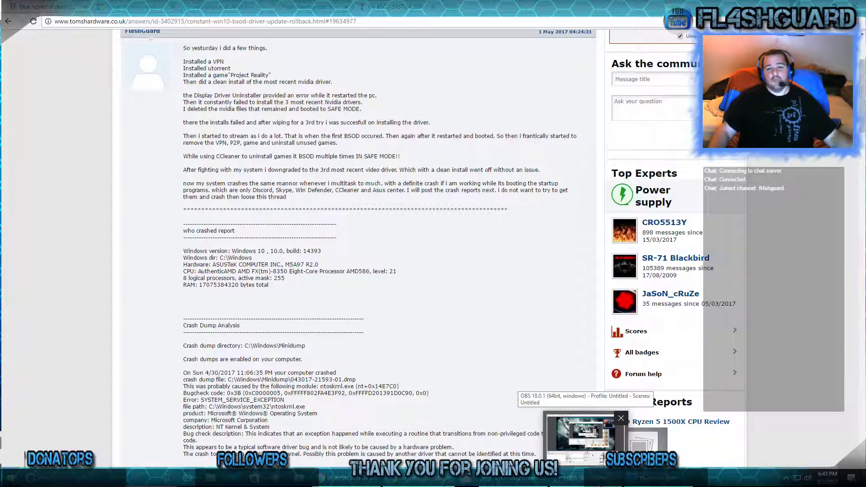
left_click(581, 440)
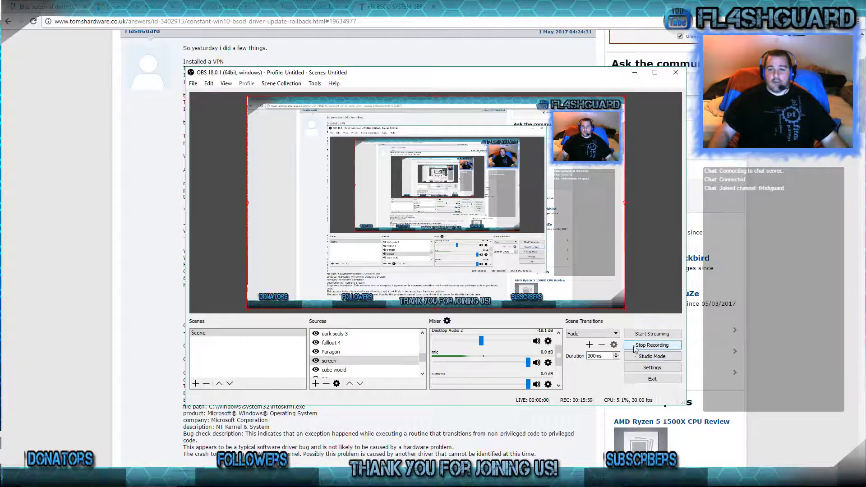